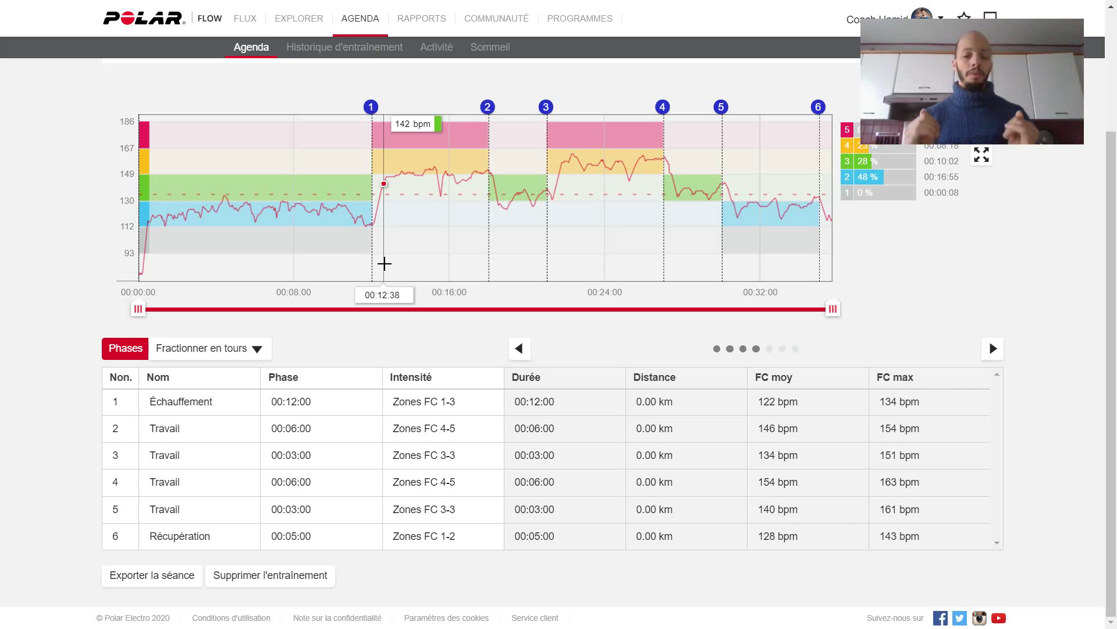
Isolate phase 1 (Échauffement) on the rowing session's heart-rate graph.
drag(395, 263, 305, 244)
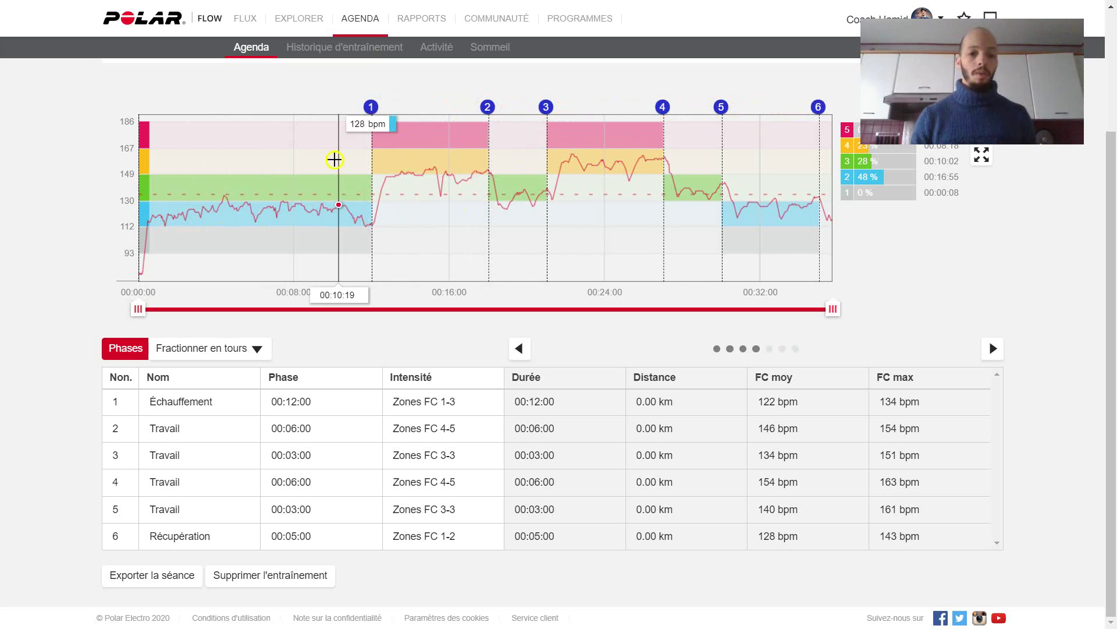
click(373, 107)
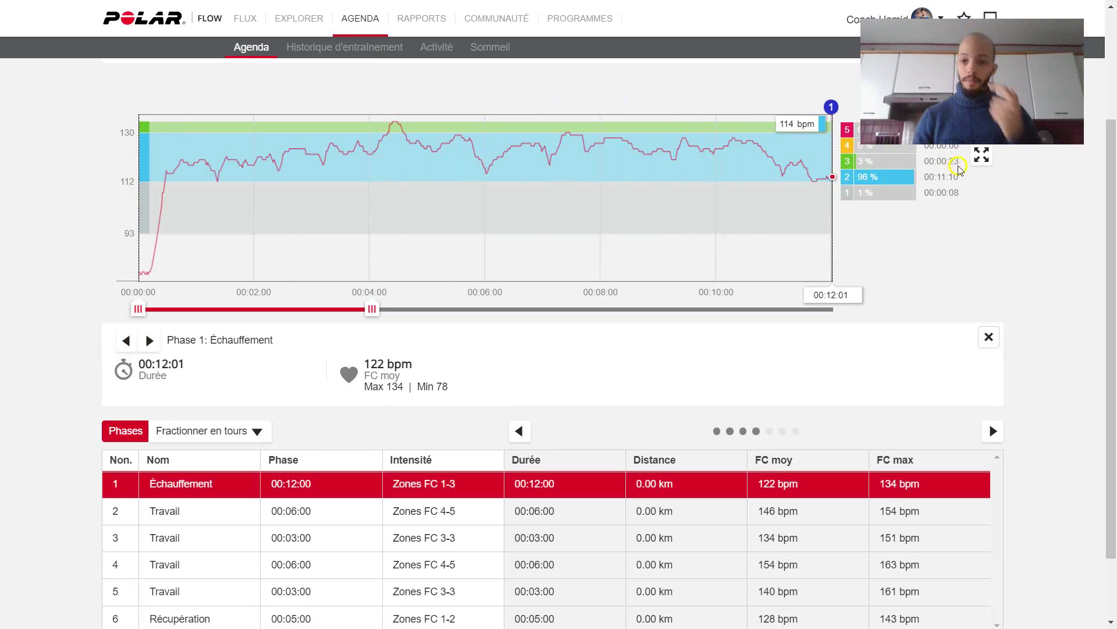
drag(1110, 200, 1111, 226)
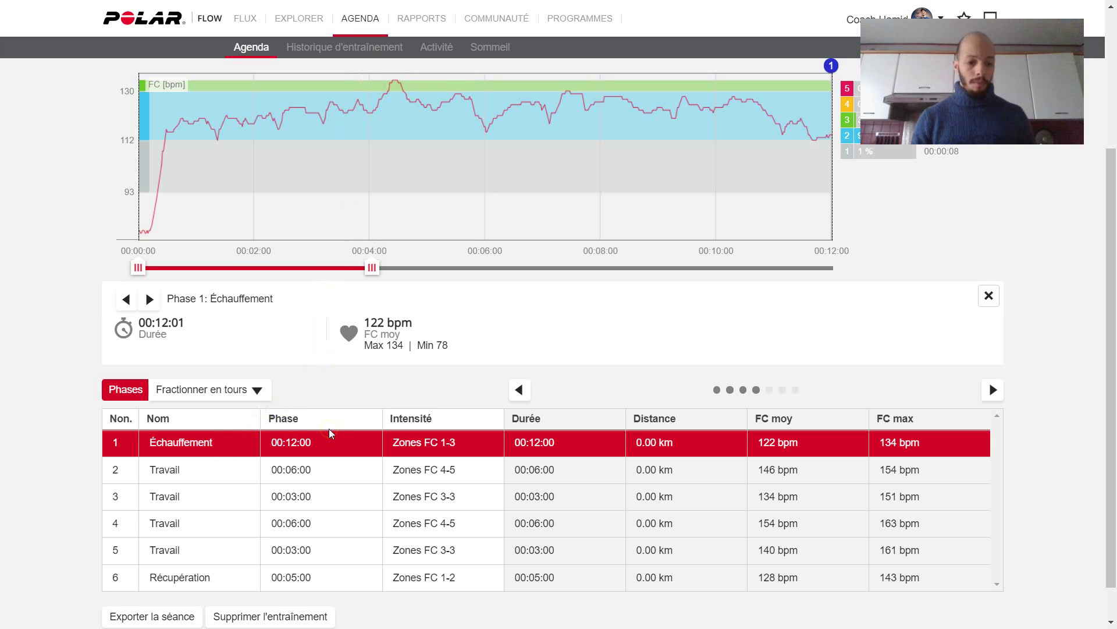
Examine the Échauffement phase's planned duration, intensity zones, actual duration, average and maximum heart rate, and the peak on its curve.
click(242, 436)
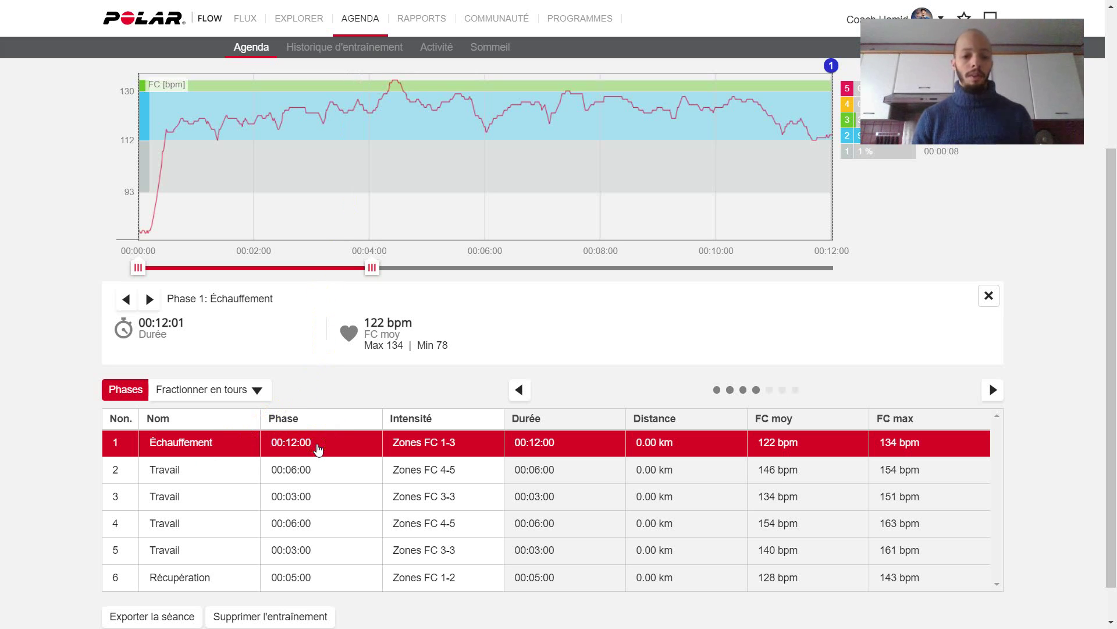
click(338, 448)
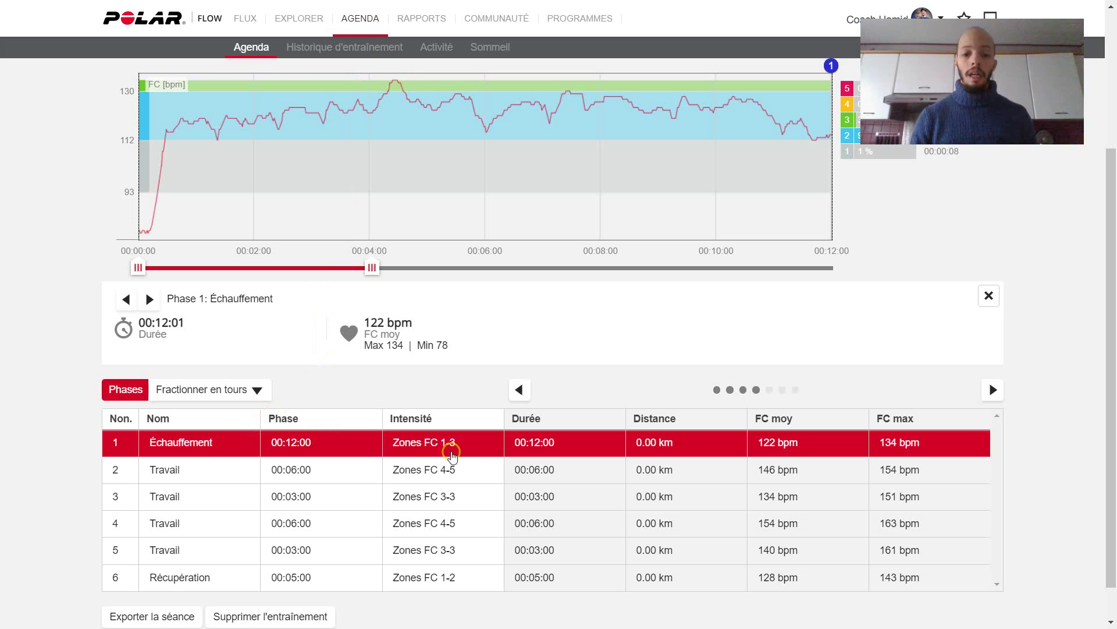
click(619, 442)
click(547, 442)
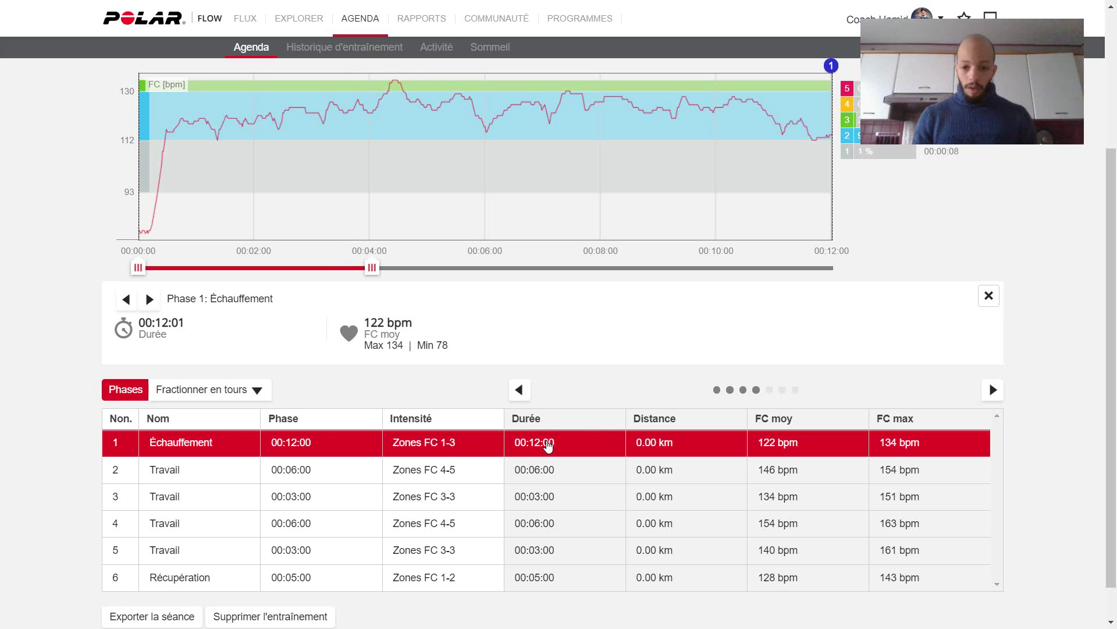
click(571, 442)
click(638, 438)
click(669, 441)
click(751, 442)
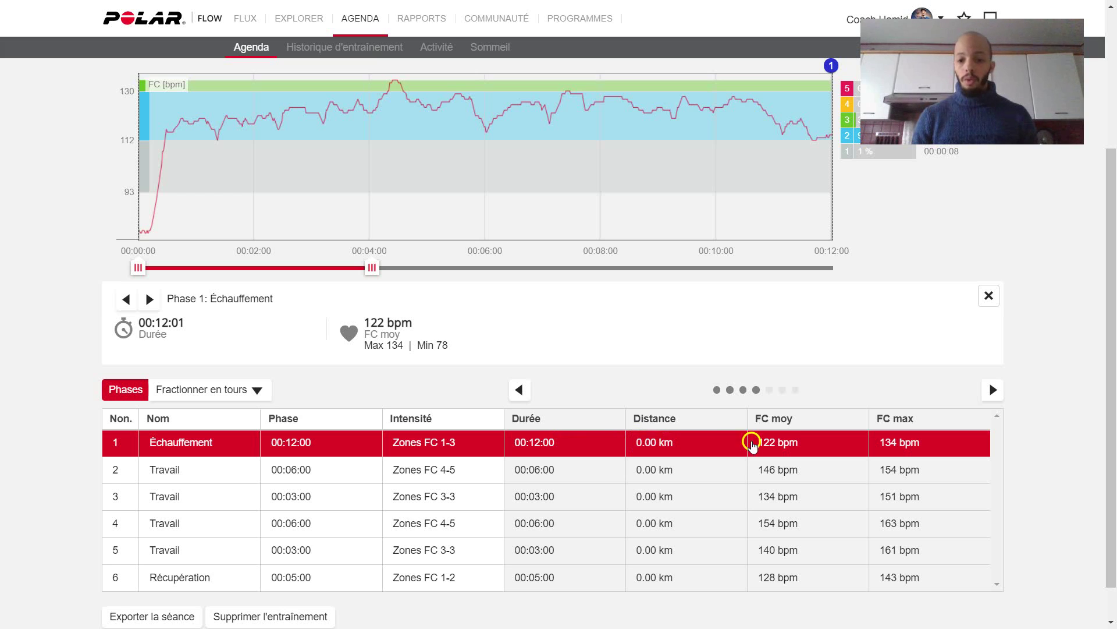
click(766, 443)
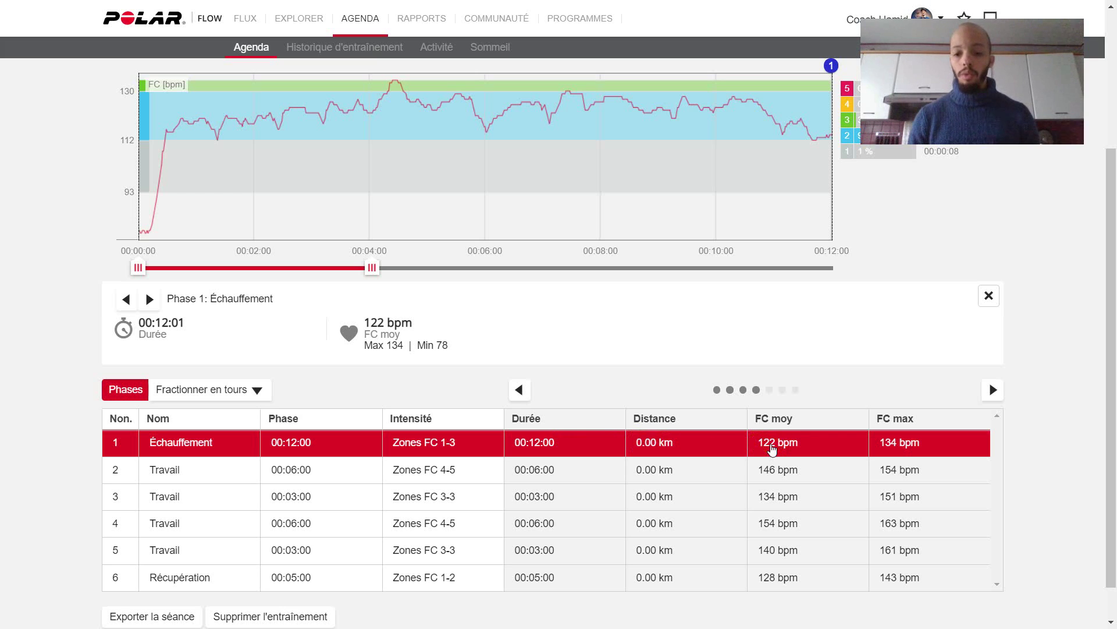
click(798, 446)
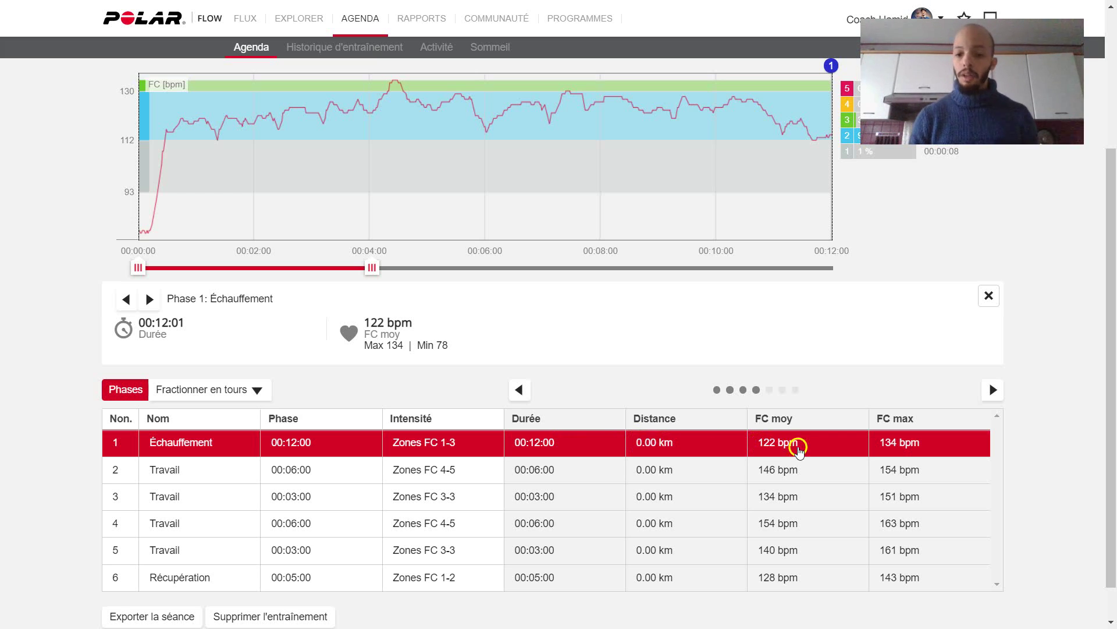
click(889, 445)
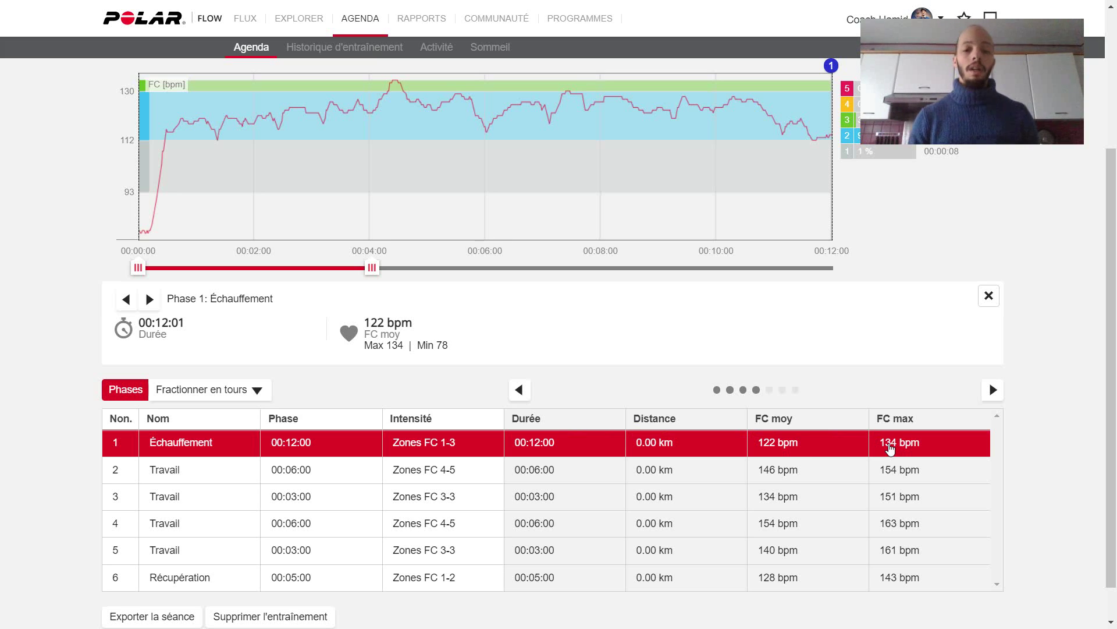
click(395, 83)
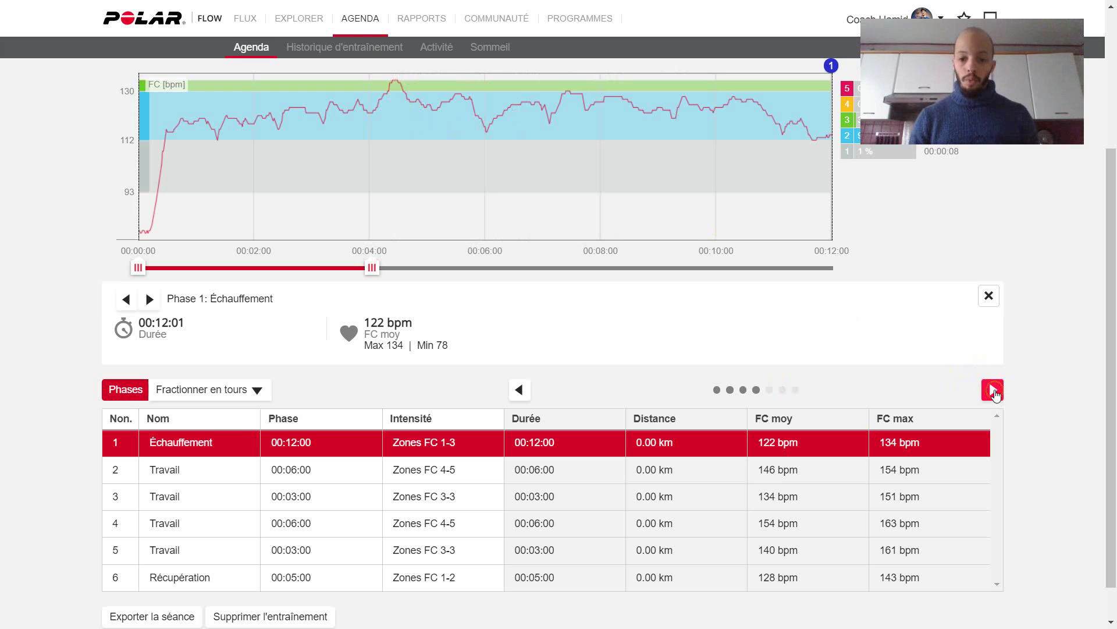
Bring the Temps dans la zone column into the phase table and restore the full-session heart-rate graph.
click(993, 391)
click(994, 391)
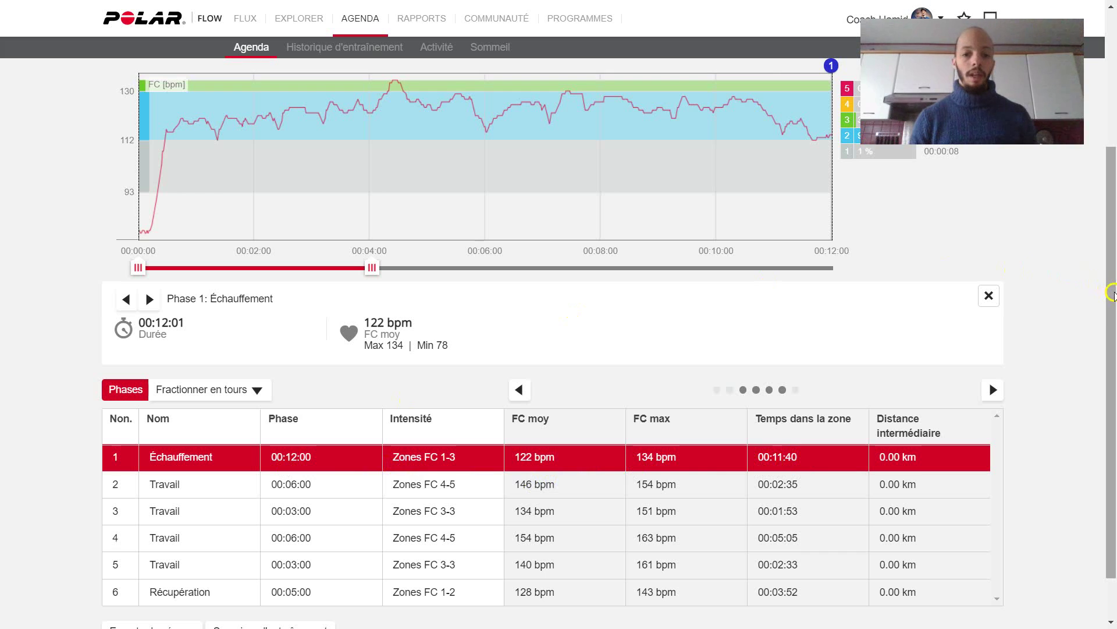
scroll(1114, 297, up, 2)
click(829, 174)
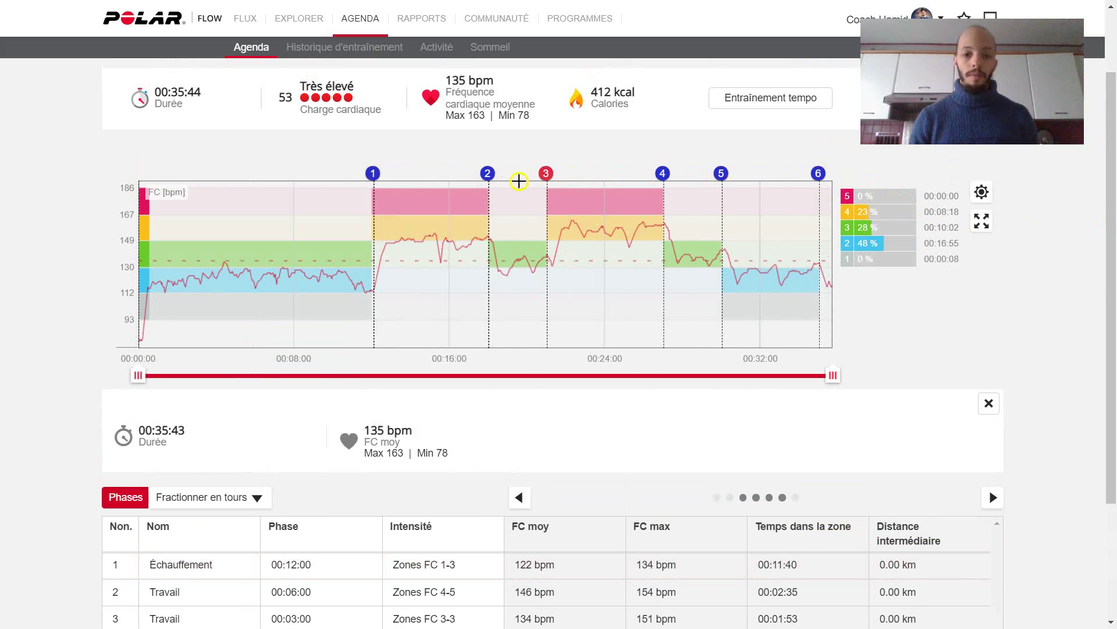
View phase 2 (Travail) alone on the heart-rate graph and return to the full session.
click(489, 174)
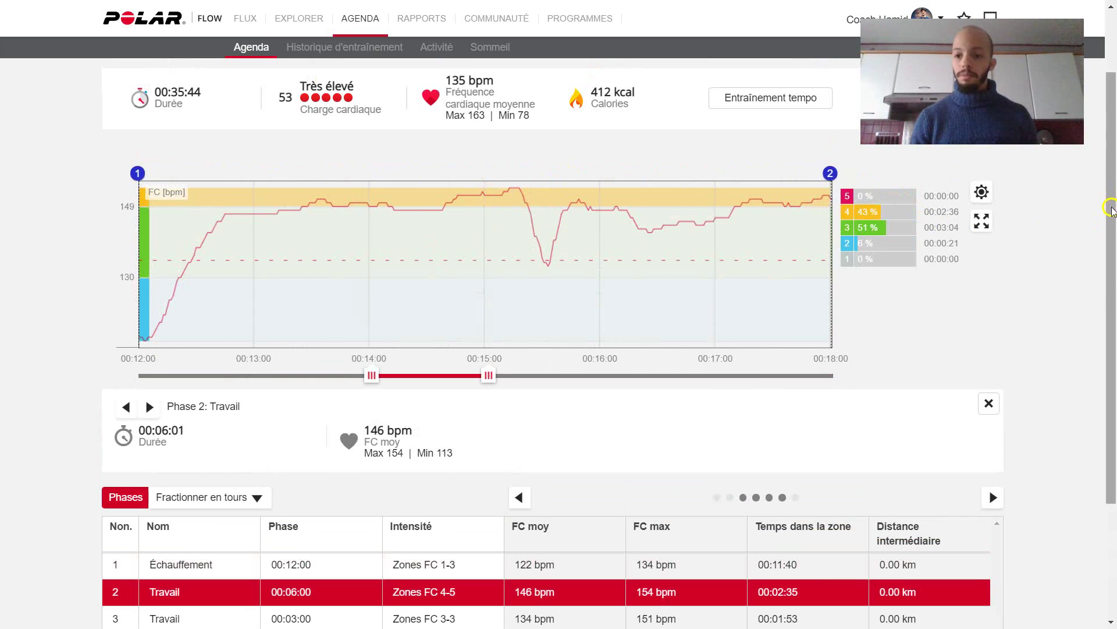
drag(1110, 203, 1097, 200)
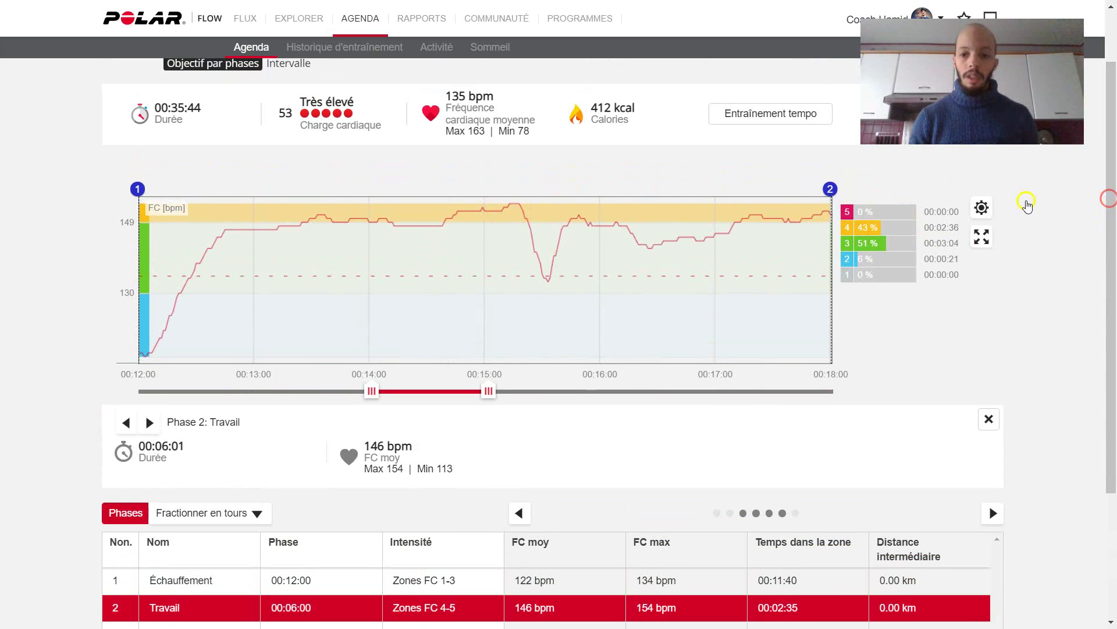
click(830, 192)
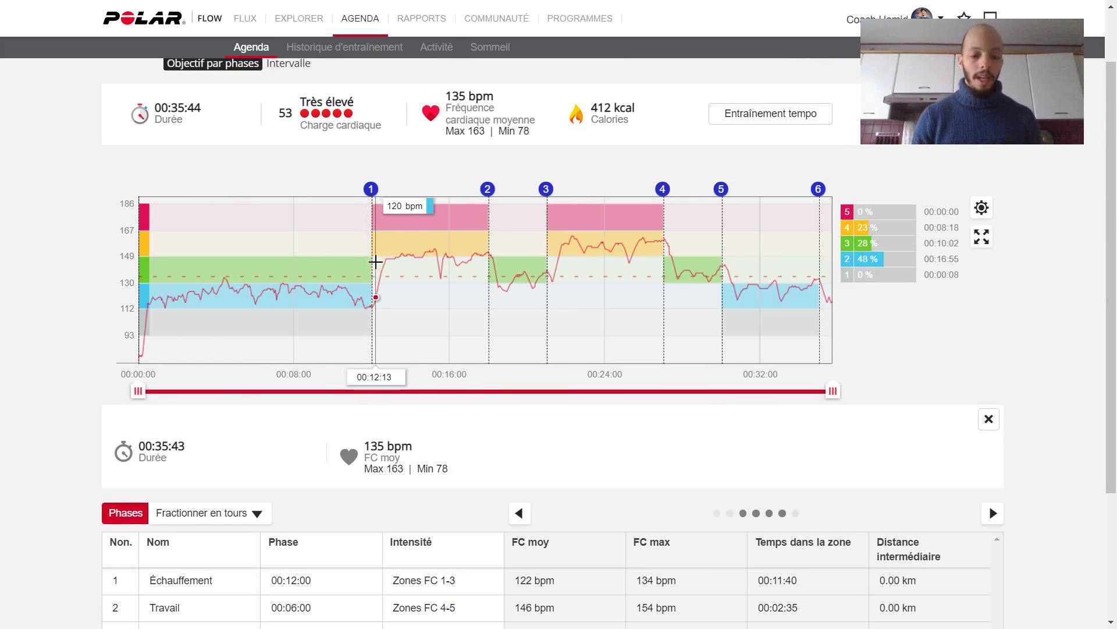
Examine the heart-rate rise at the start of phase 2, and isolate that phase to review its time in zone.
mouse_move(373, 308)
mouse_down()
mouse_move(383, 264)
mouse_move(400, 254)
mouse_move(485, 255)
mouse_move(381, 257)
mouse_up()
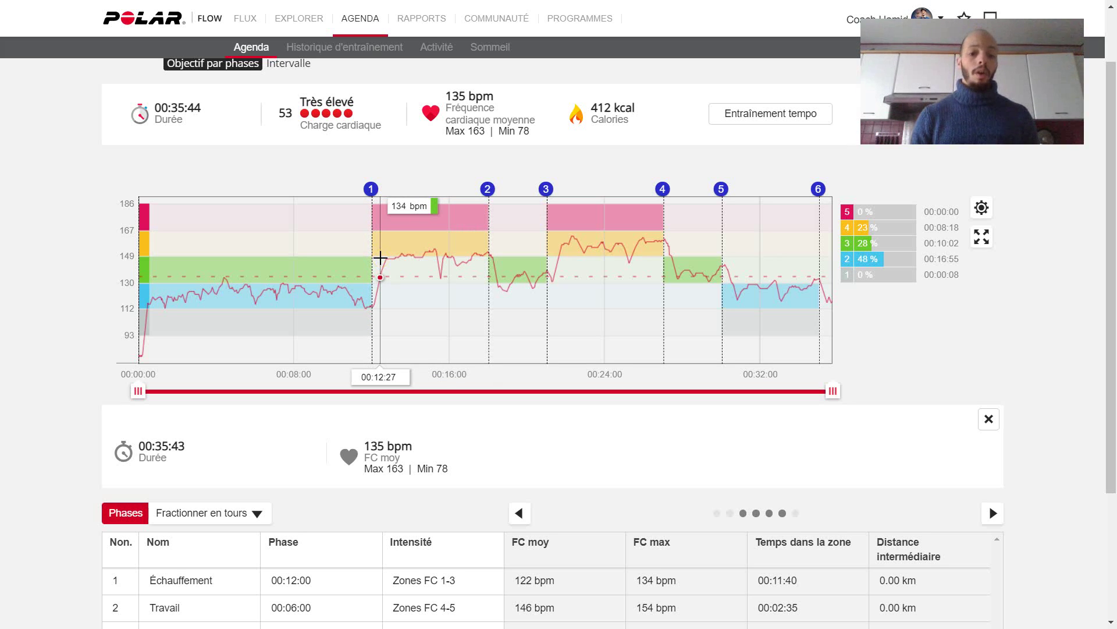
mouse_move(381, 257)
mouse_down()
mouse_move(372, 250)
mouse_move(426, 218)
mouse_move(402, 237)
mouse_move(425, 217)
mouse_move(412, 236)
mouse_move(428, 215)
mouse_move(433, 241)
mouse_move(397, 240)
mouse_move(401, 216)
mouse_move(398, 260)
mouse_up()
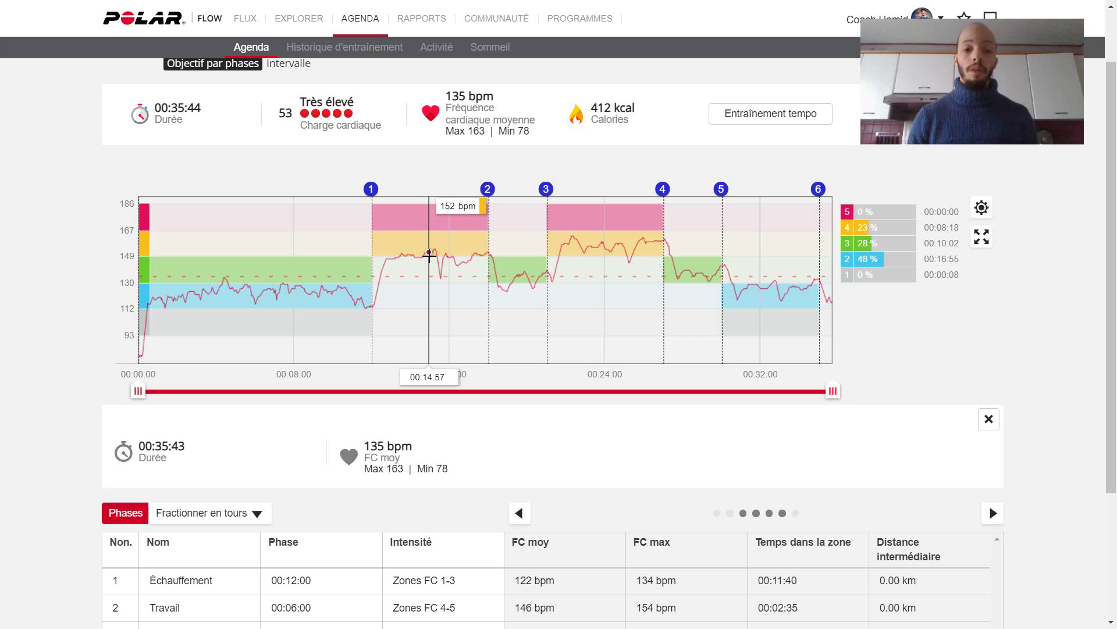
click(490, 188)
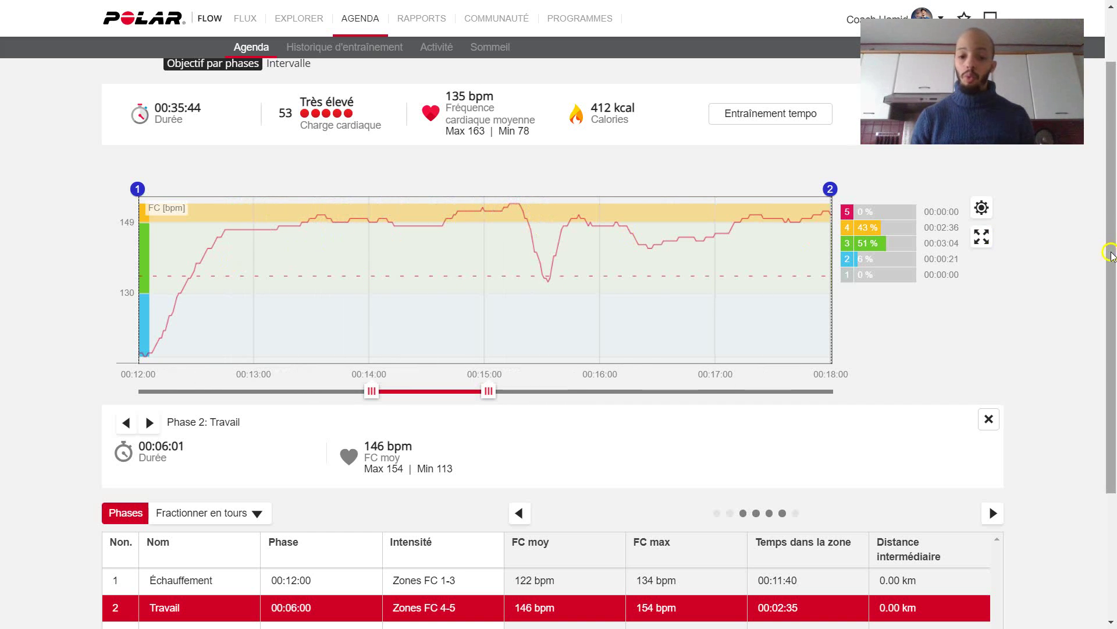
drag(1107, 252, 1107, 374)
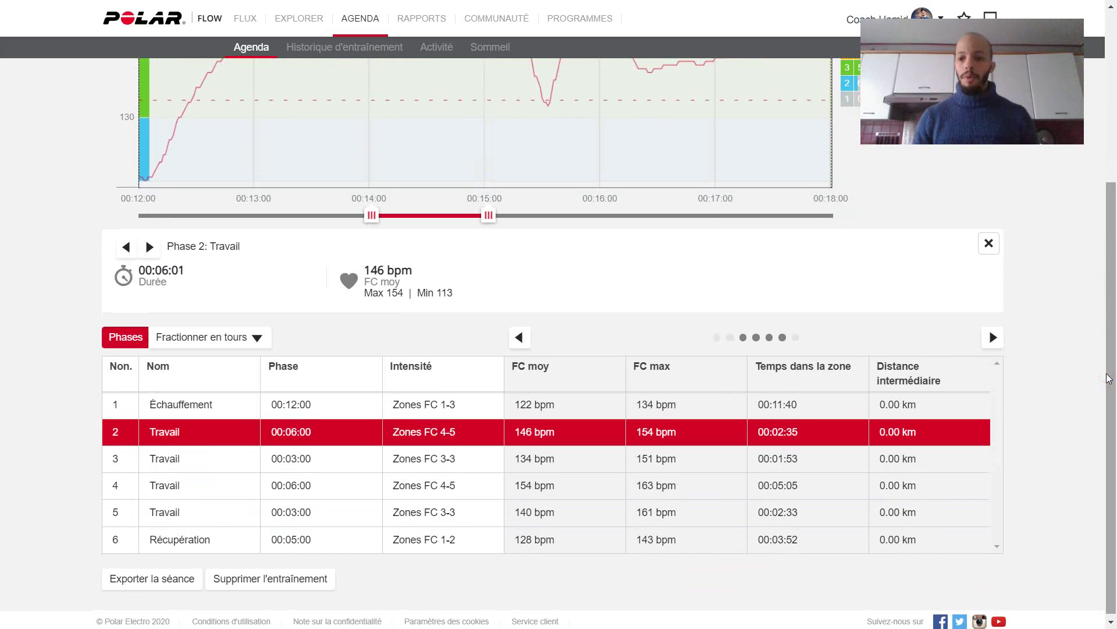
drag(1109, 378, 1108, 381)
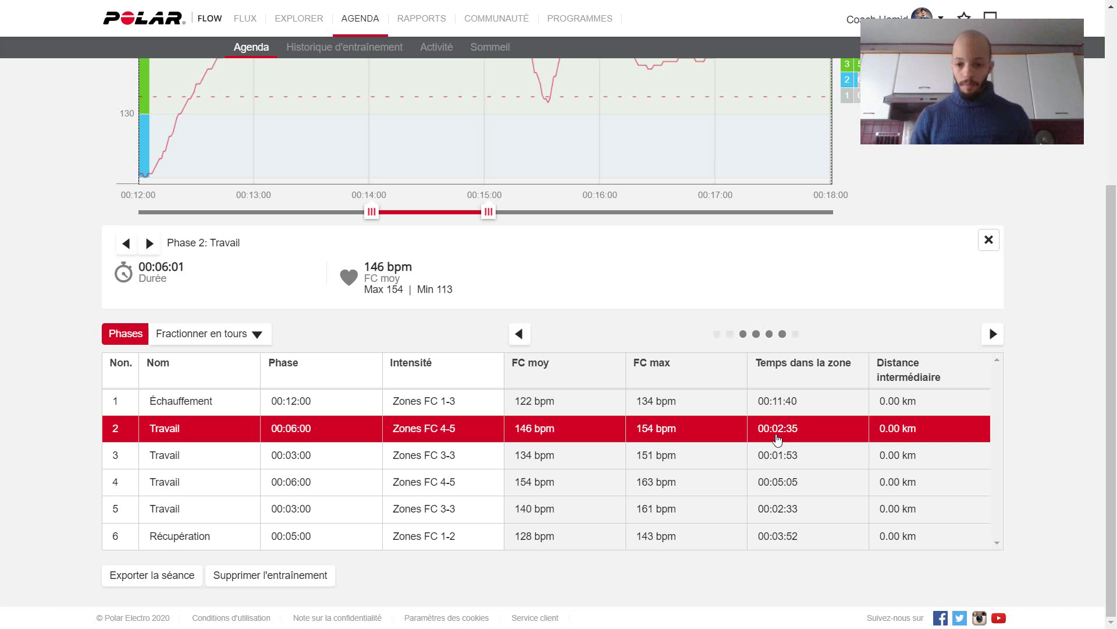
Restore the full-session graph and isolate phase 3 (Travail, Zones FC 3-3).
drag(1112, 387, 1110, 213)
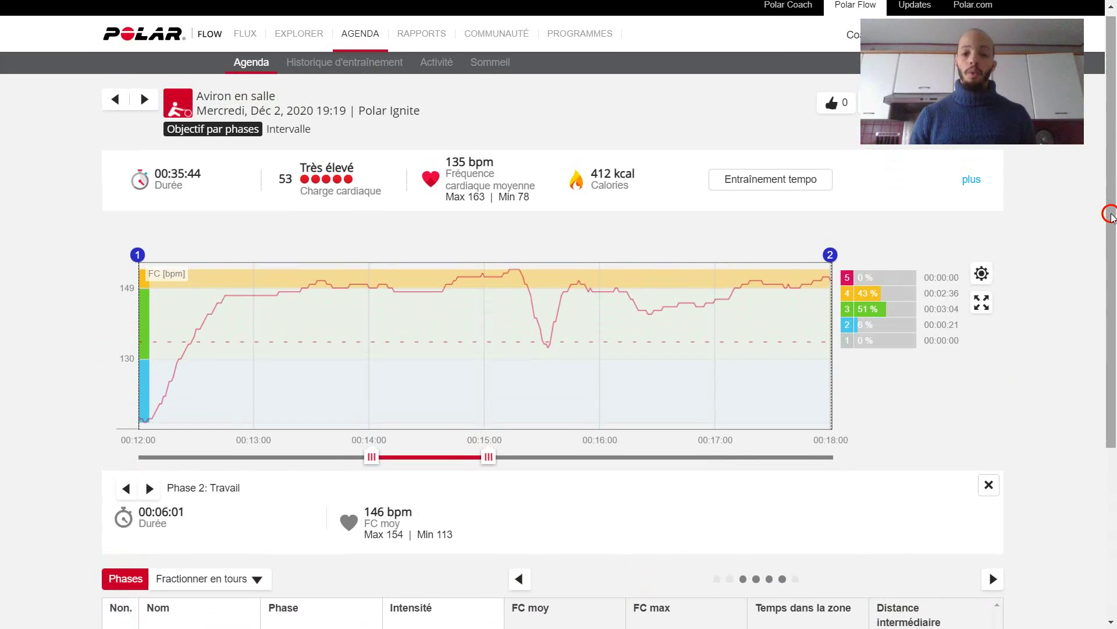
click(830, 257)
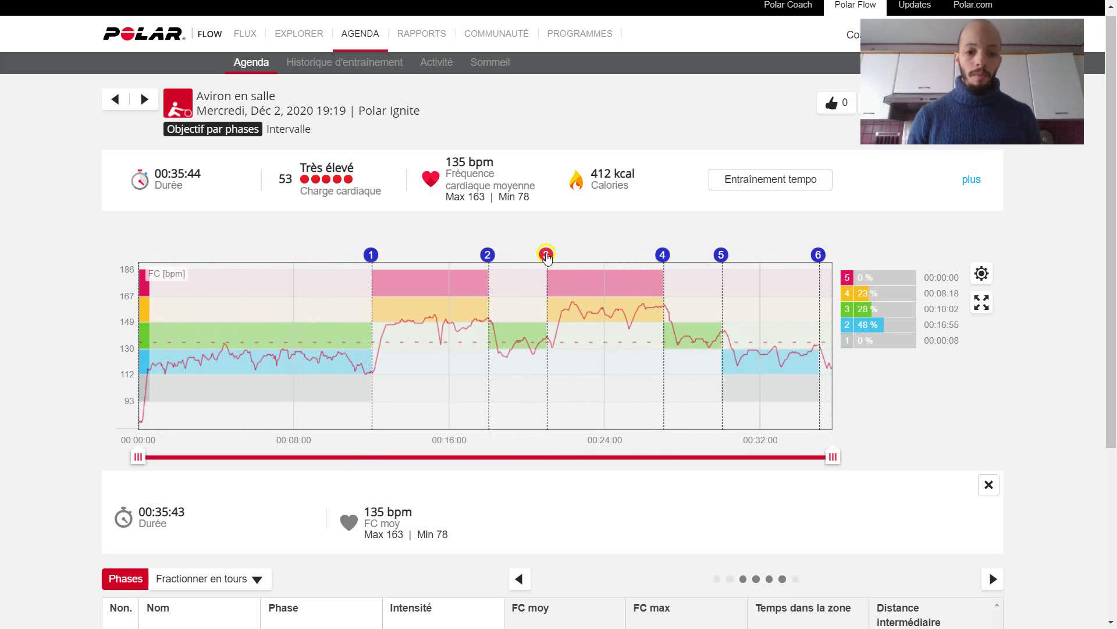
click(546, 254)
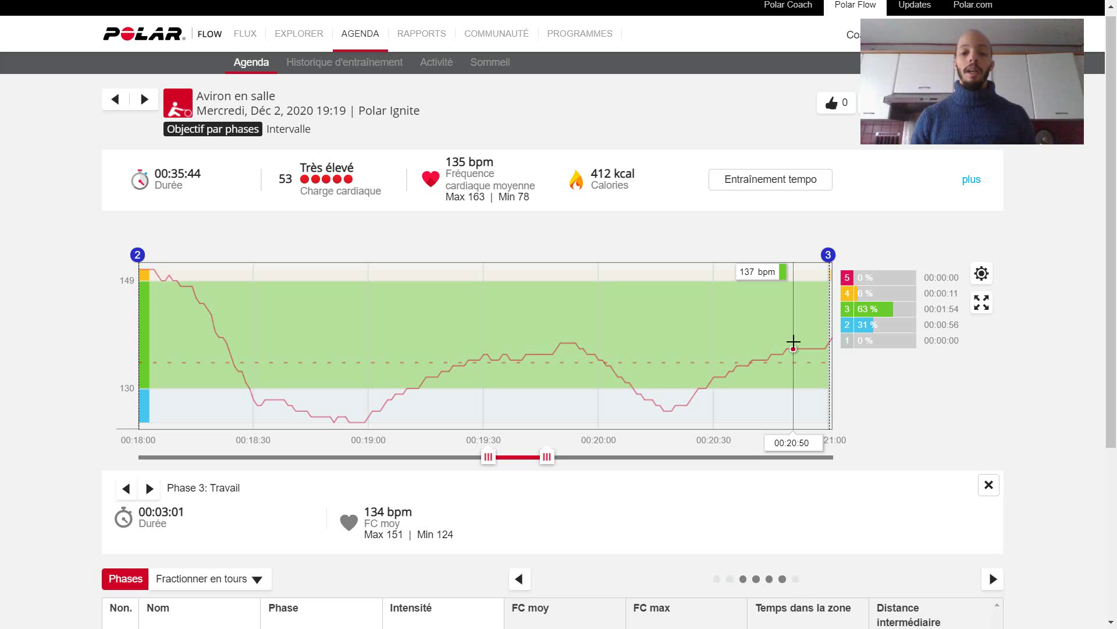
Return to the full session and isolate phase 4 (Travail, Zones FC 4-5) on the heart-rate graph.
click(828, 256)
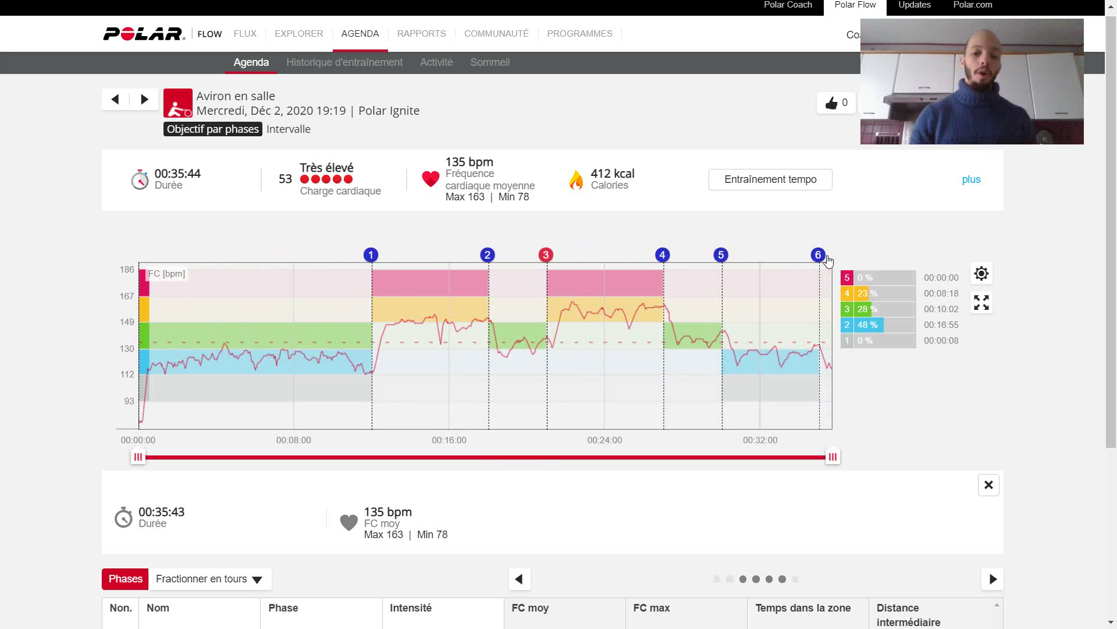
click(662, 256)
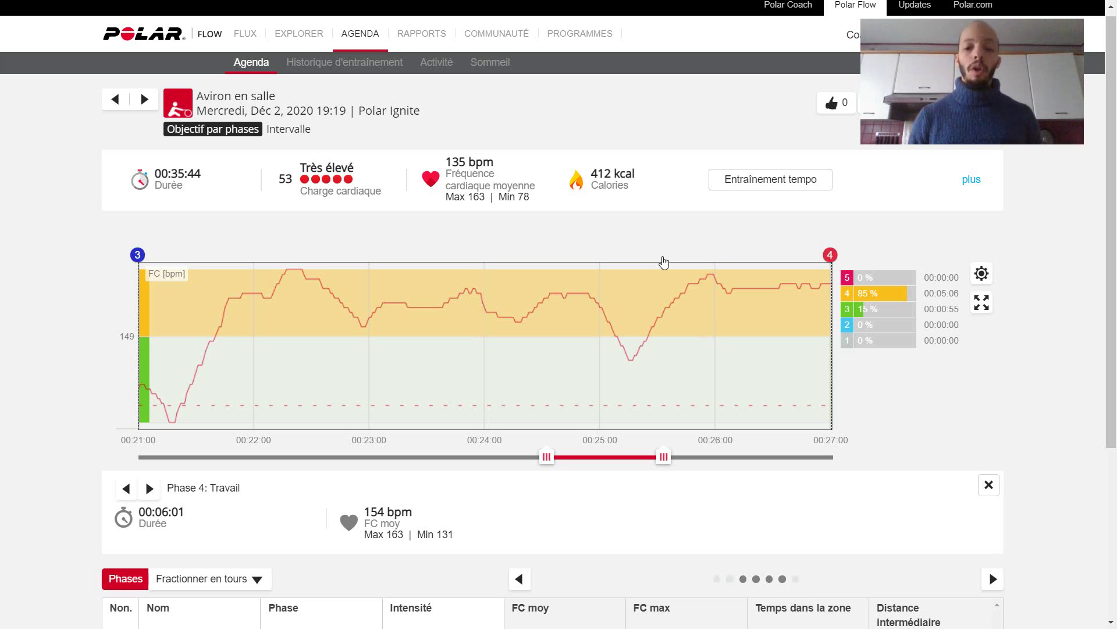
mouse_move(627, 365)
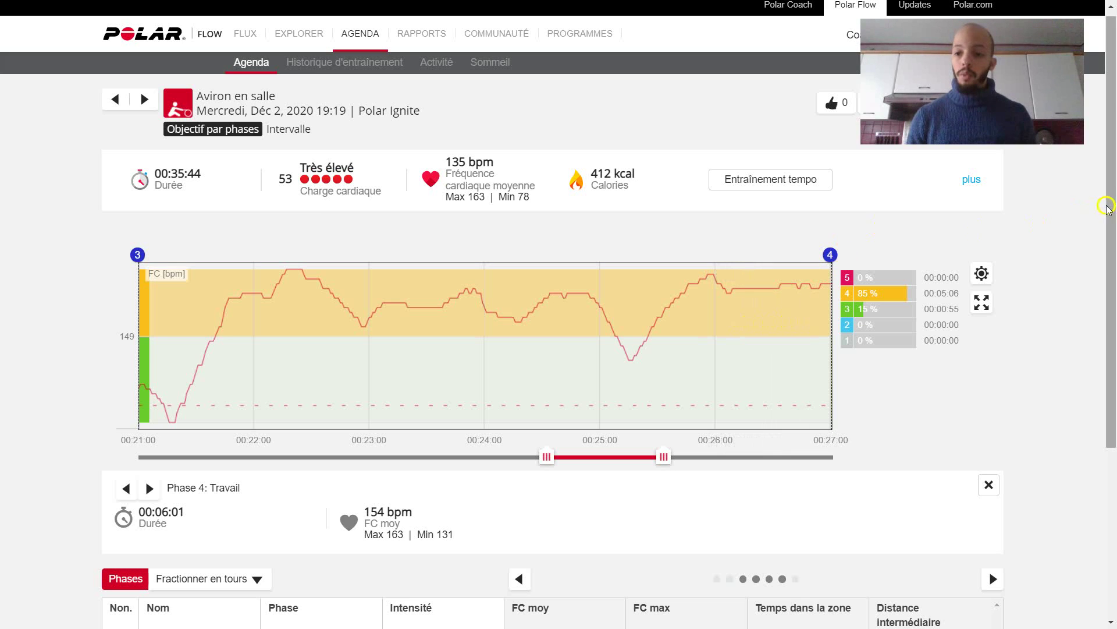
Review phase 4's planned duration, time in zone, and maximum and average heart rate in the phase table.
drag(1106, 261, 1104, 431)
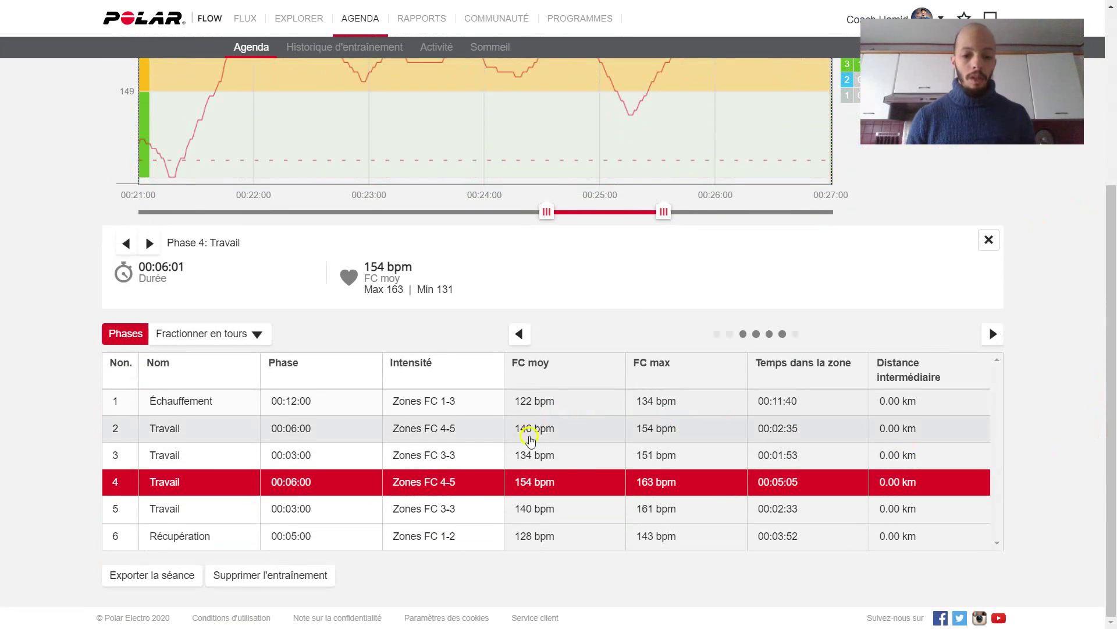
click(304, 484)
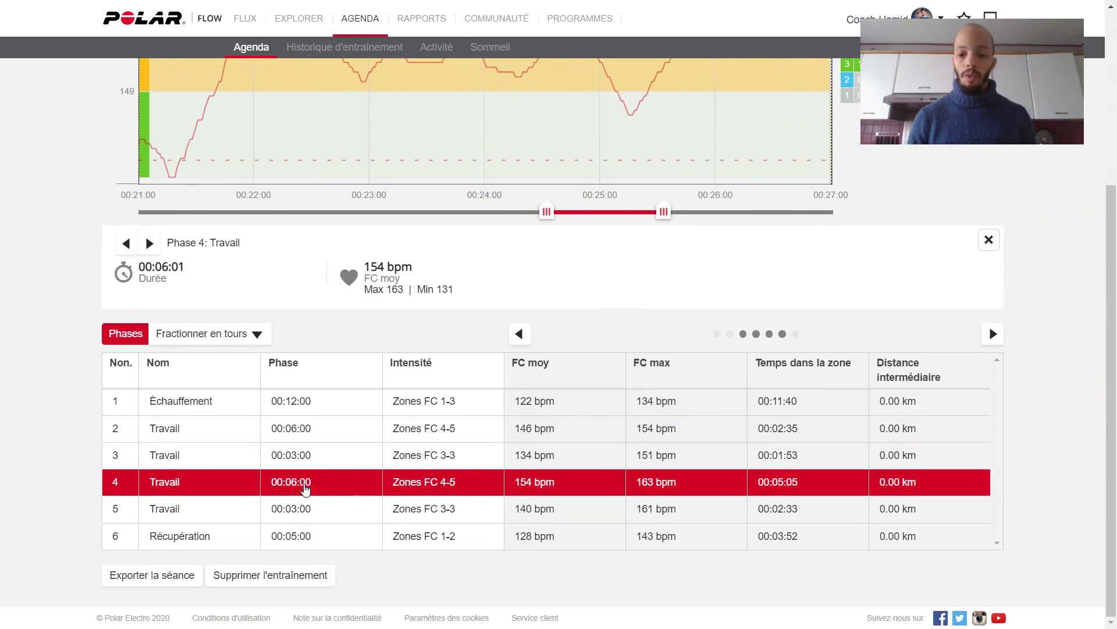
click(803, 486)
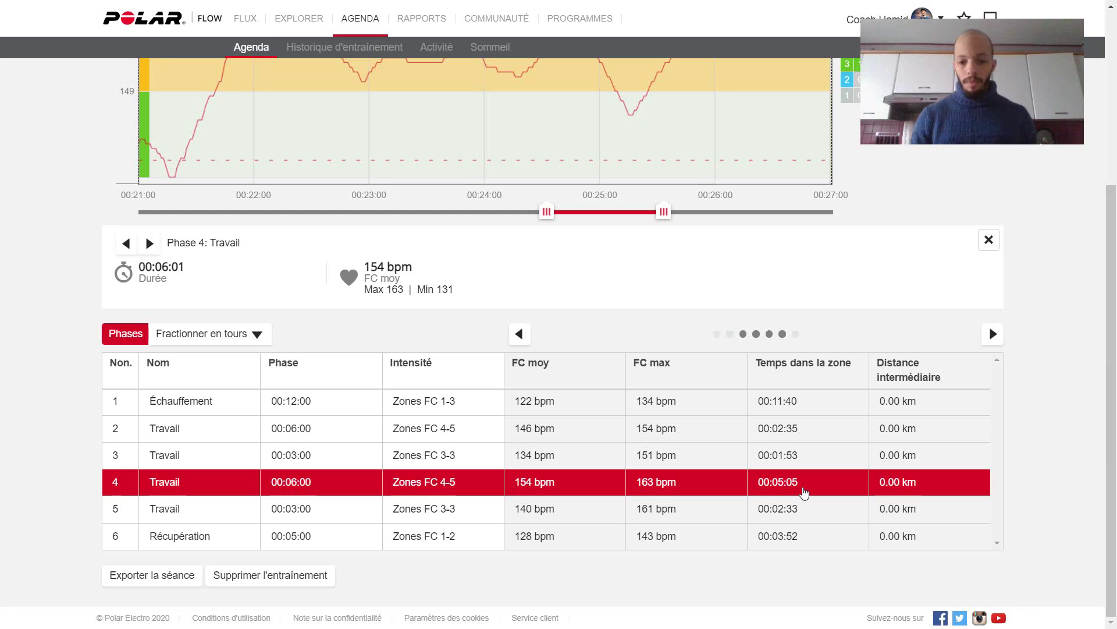
drag(802, 488, 690, 484)
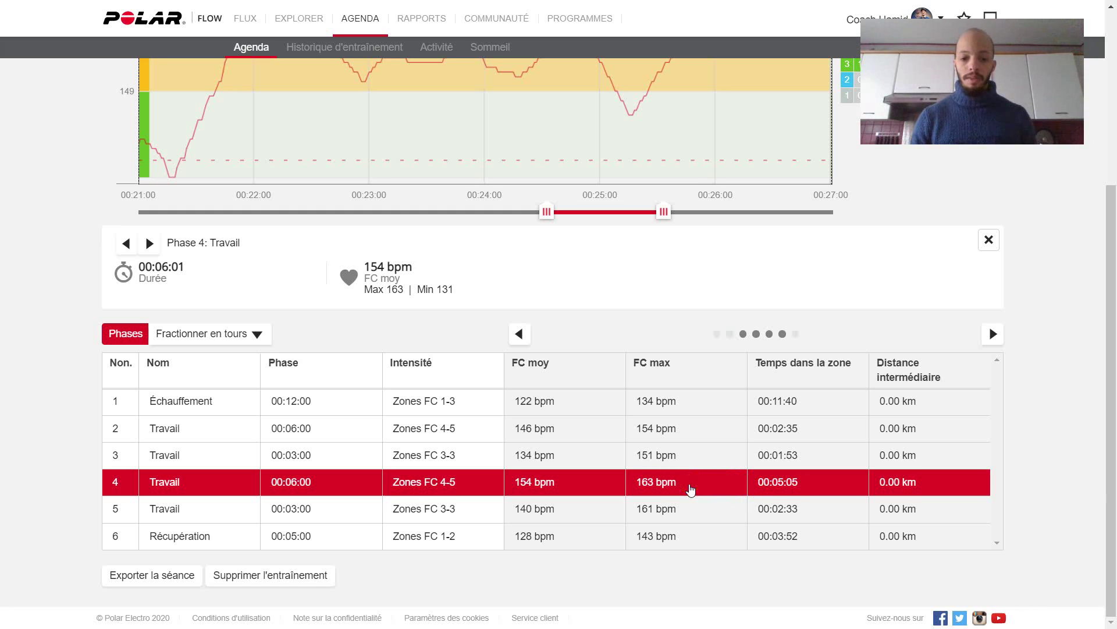
drag(689, 486, 548, 487)
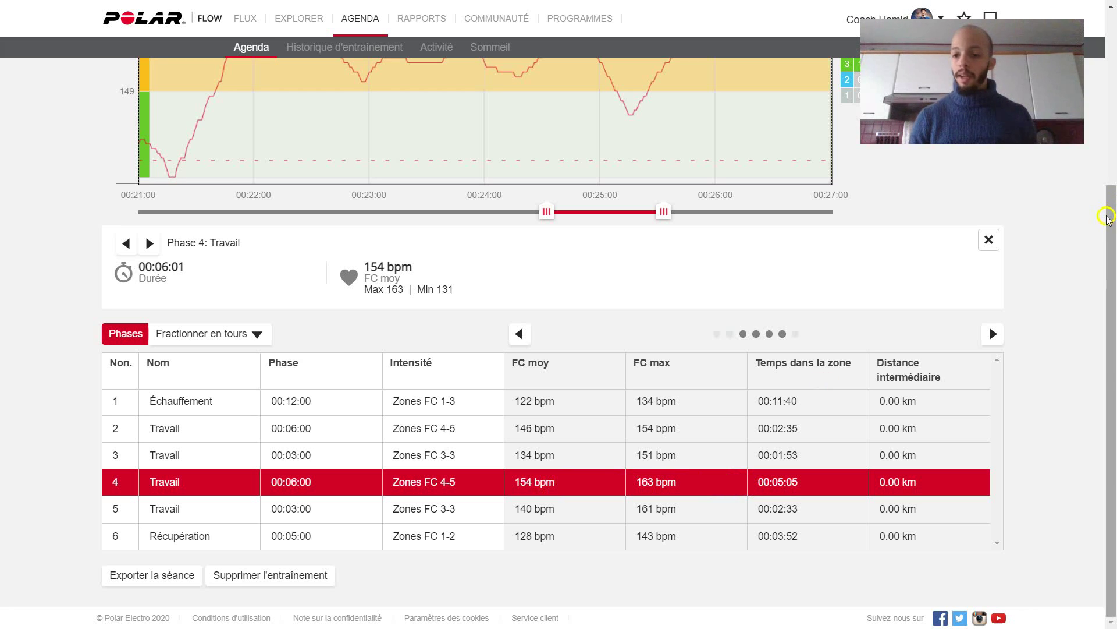
Go back to the full-session heart-rate graph and isolate phase 5 (Travail).
drag(1110, 215, 1094, 64)
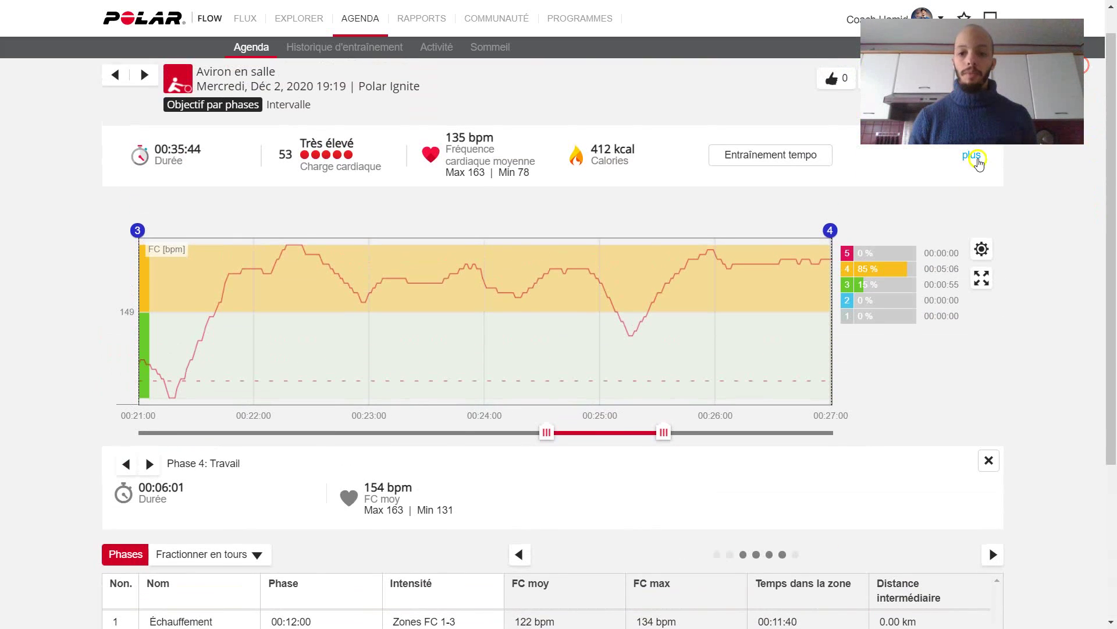
click(831, 234)
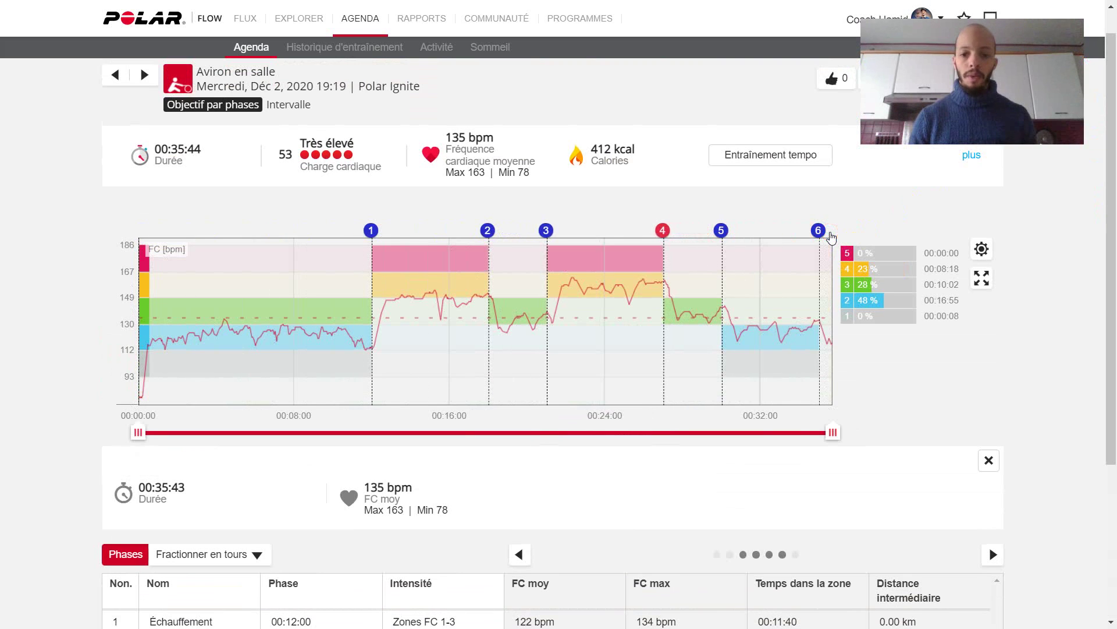
click(715, 230)
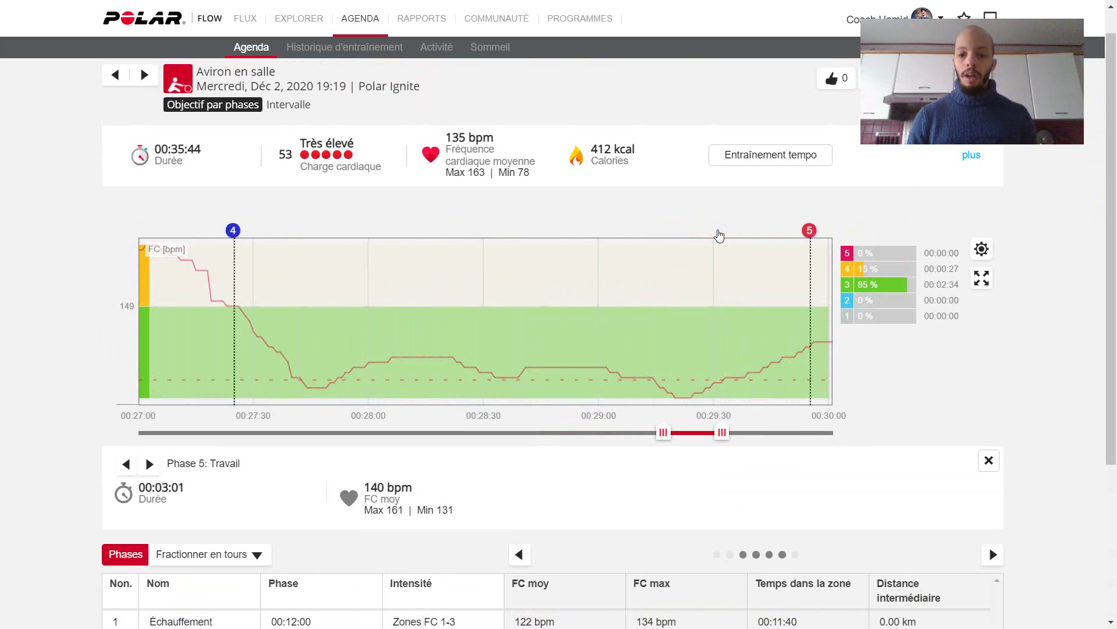
Review phase 5's heart-rate curve and time in zones, comparing them with its planned intensity in the phase table.
click(506, 409)
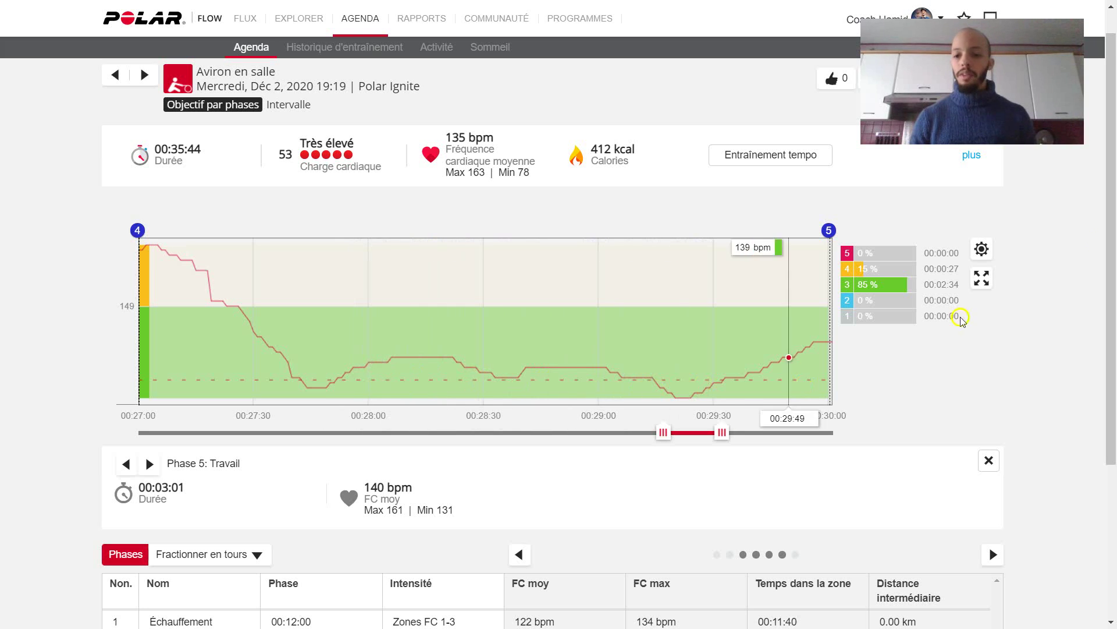
drag(1111, 179, 1113, 278)
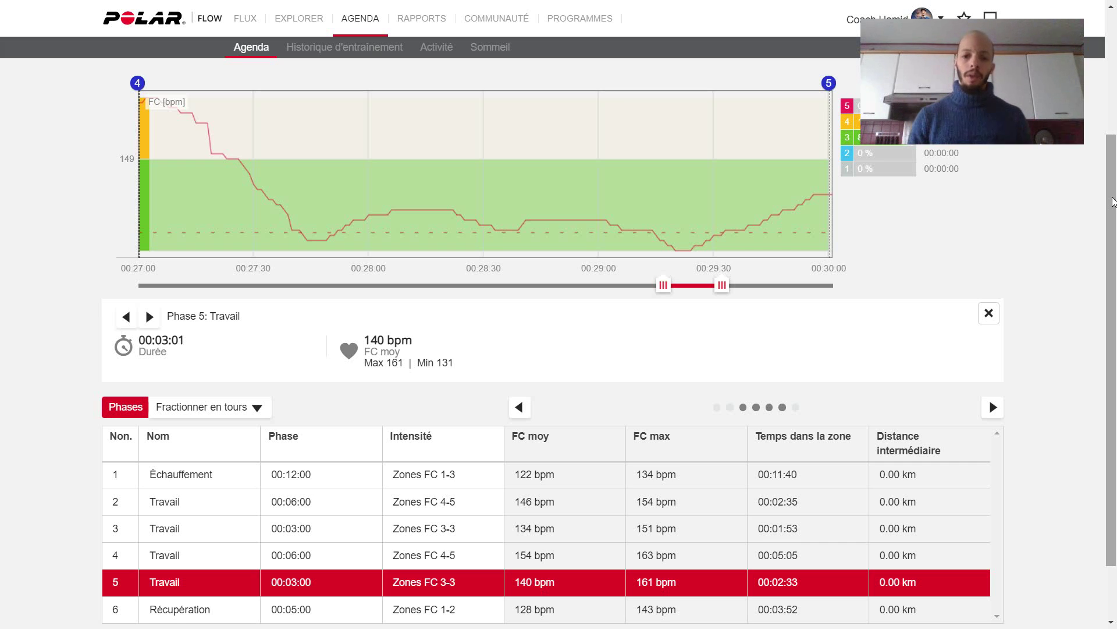
drag(1113, 202, 1112, 192)
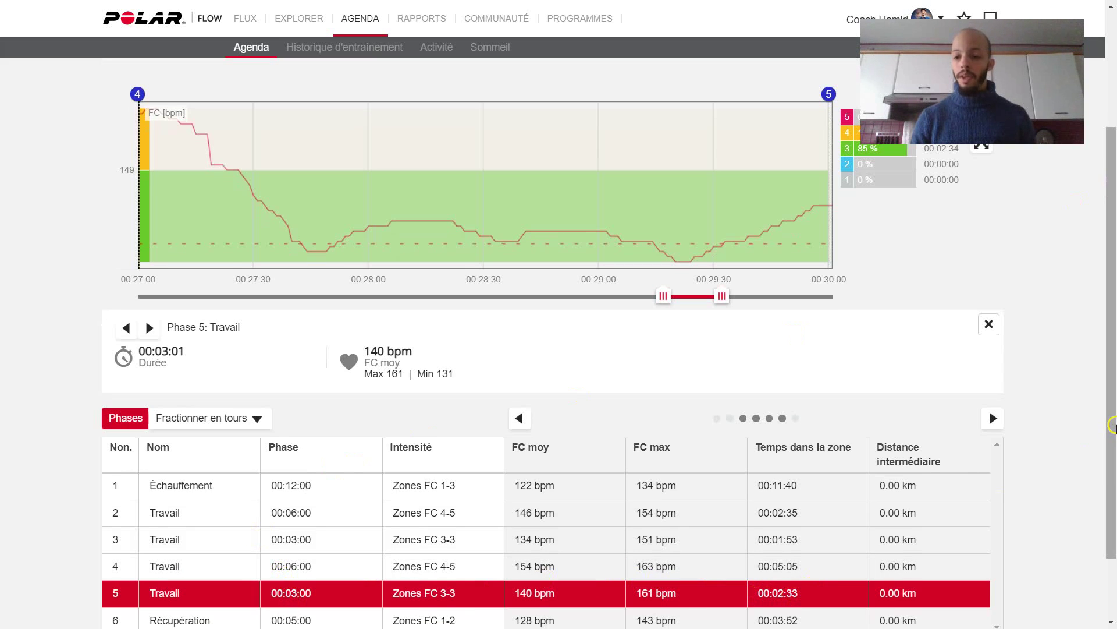
drag(1112, 415, 1108, 263)
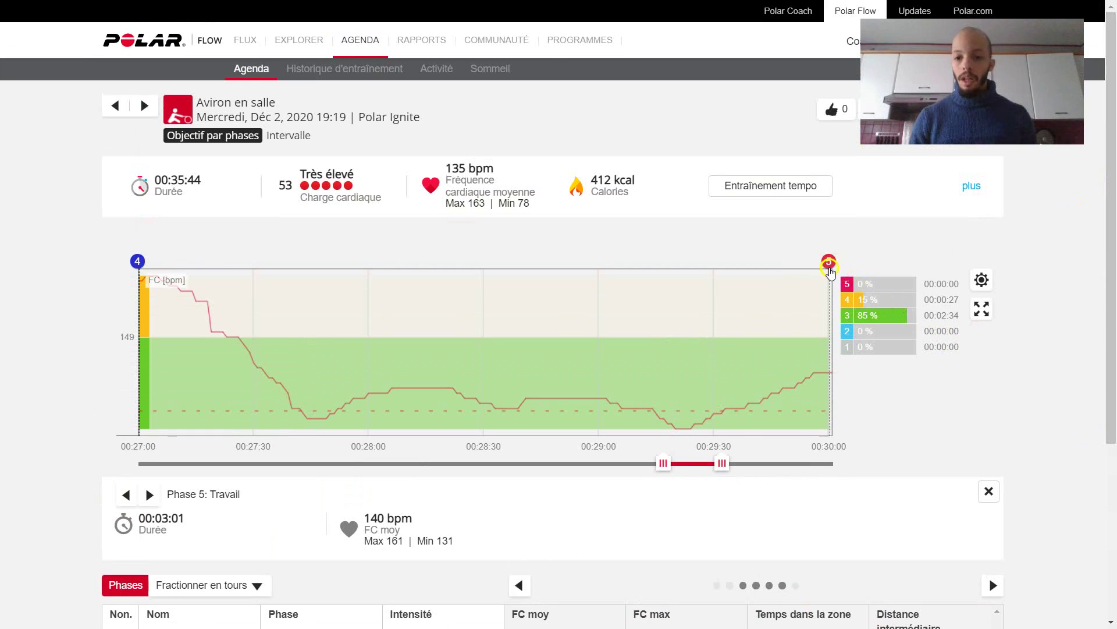
Return to the full session and isolate phase 6 (Récupération) to review its heart rate and zone distribution.
click(829, 267)
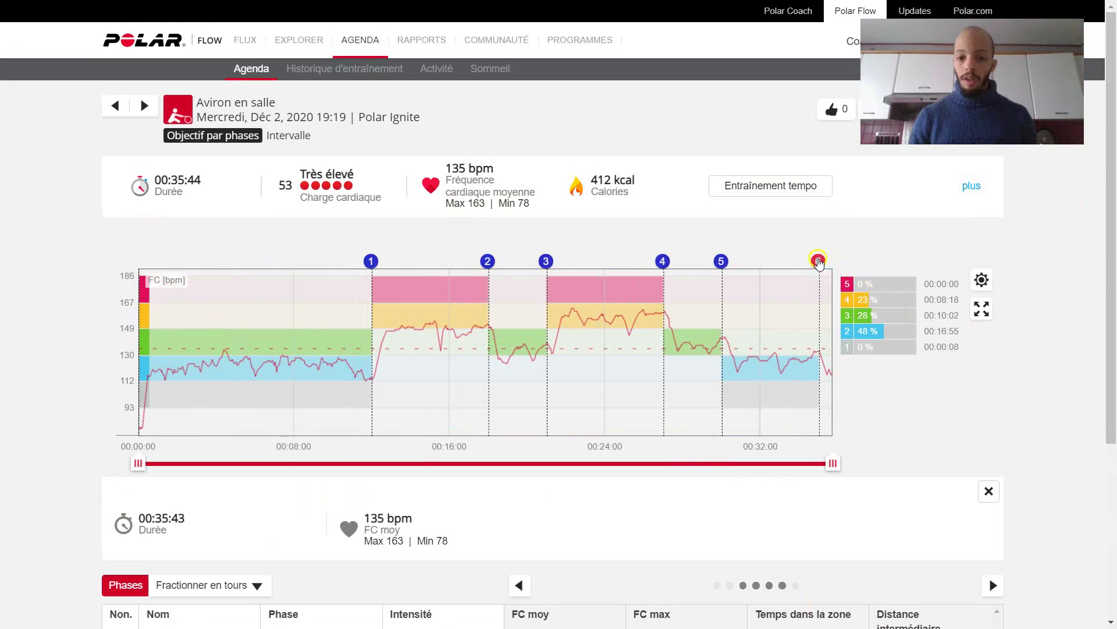
click(821, 262)
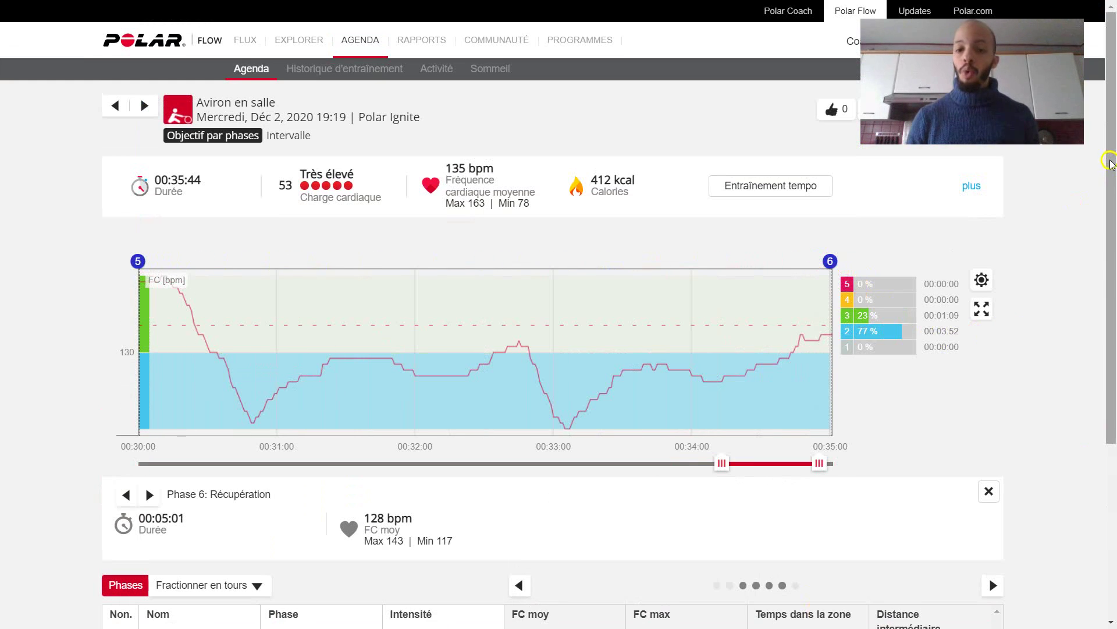
drag(1112, 158, 1113, 248)
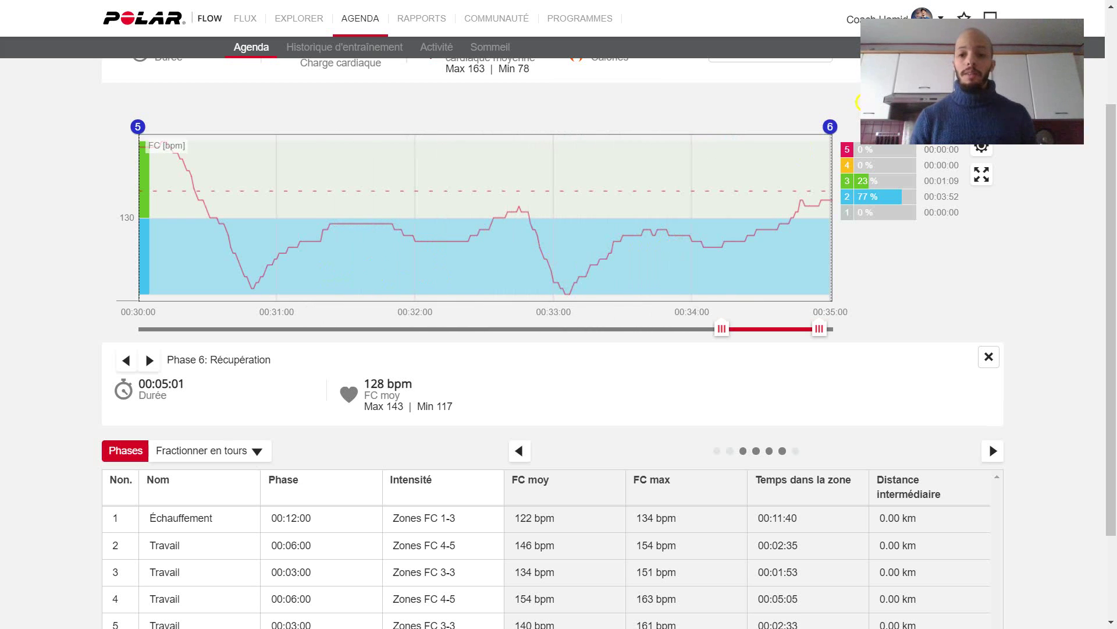
Restore the full-session graph and inspect the heart-rate curve across the warm-up, work and recovery phases.
click(832, 123)
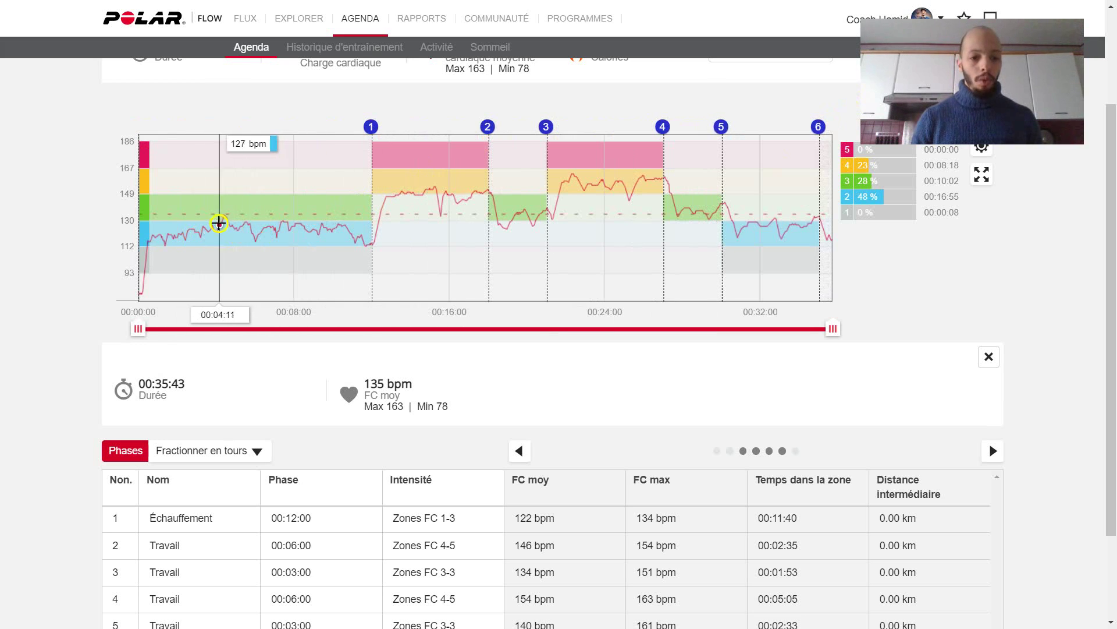
click(344, 222)
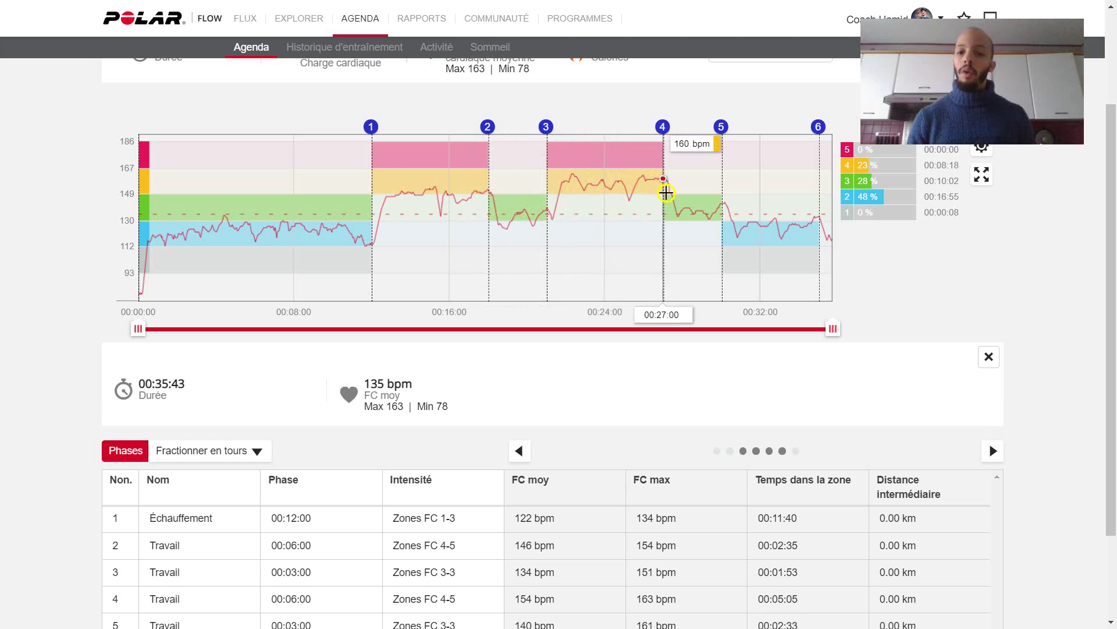
click(716, 207)
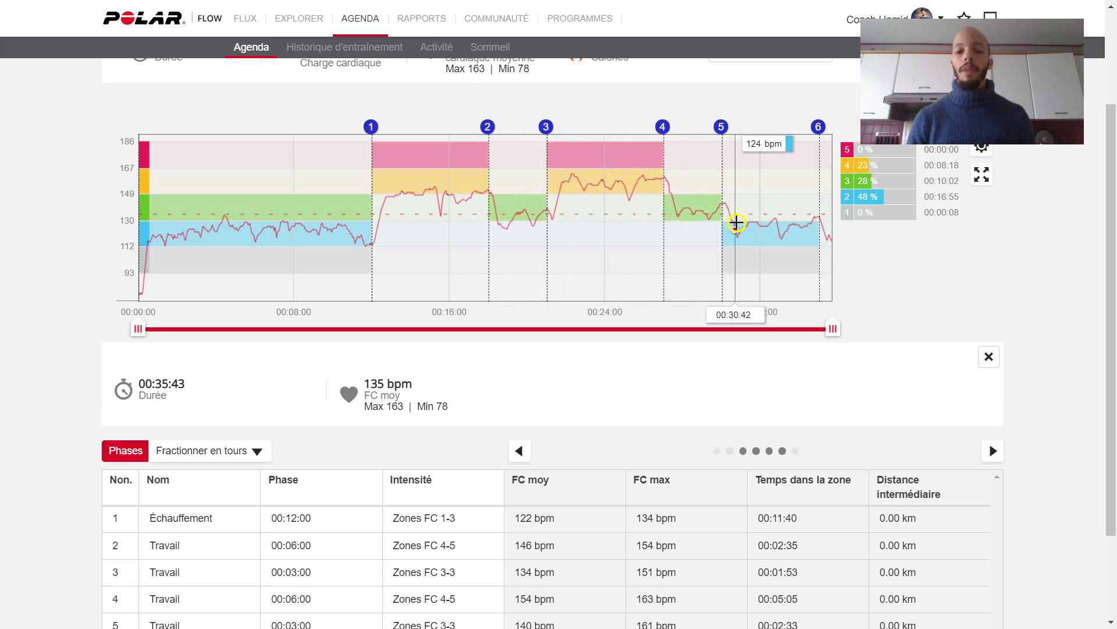
click(814, 224)
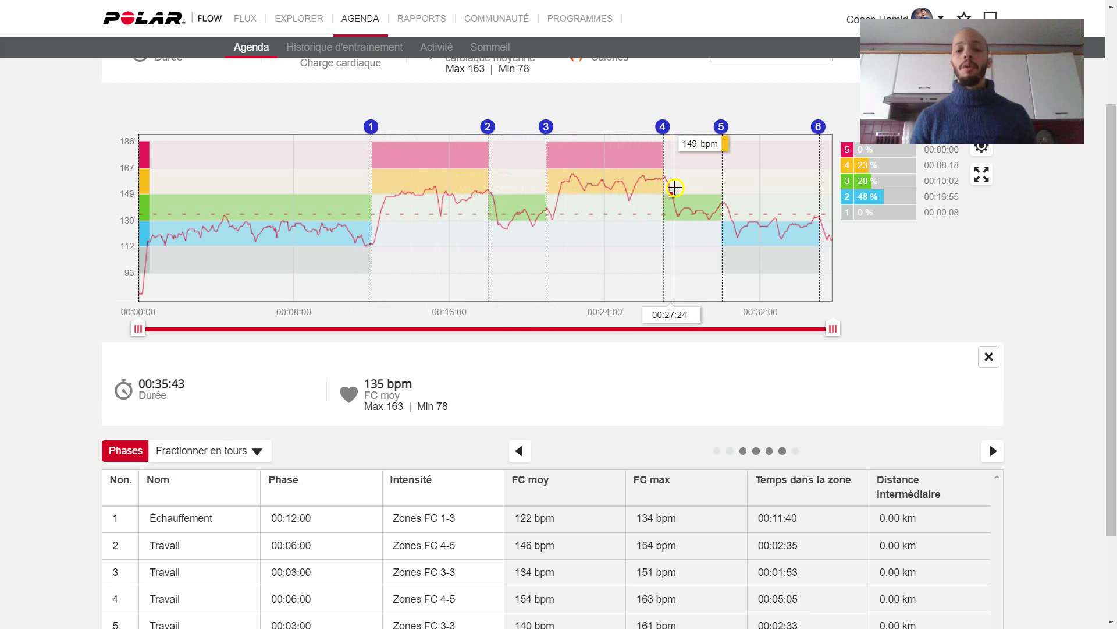
click(645, 186)
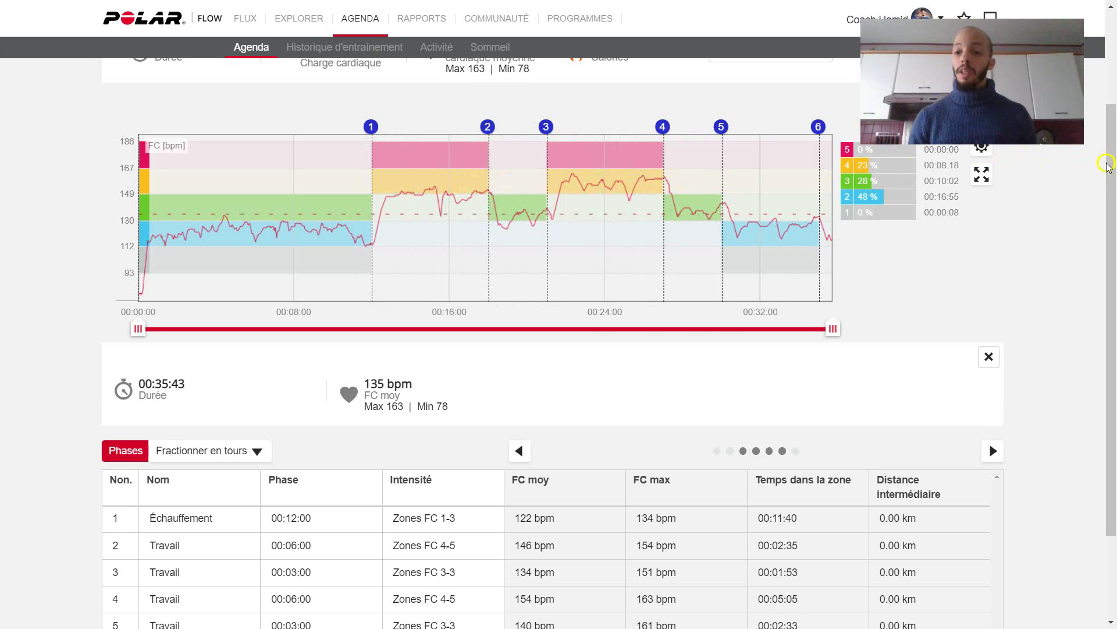
Compare all six phases' intensity, average and maximum heart rate, and time in zone in the phase table.
drag(1107, 165, 1110, 289)
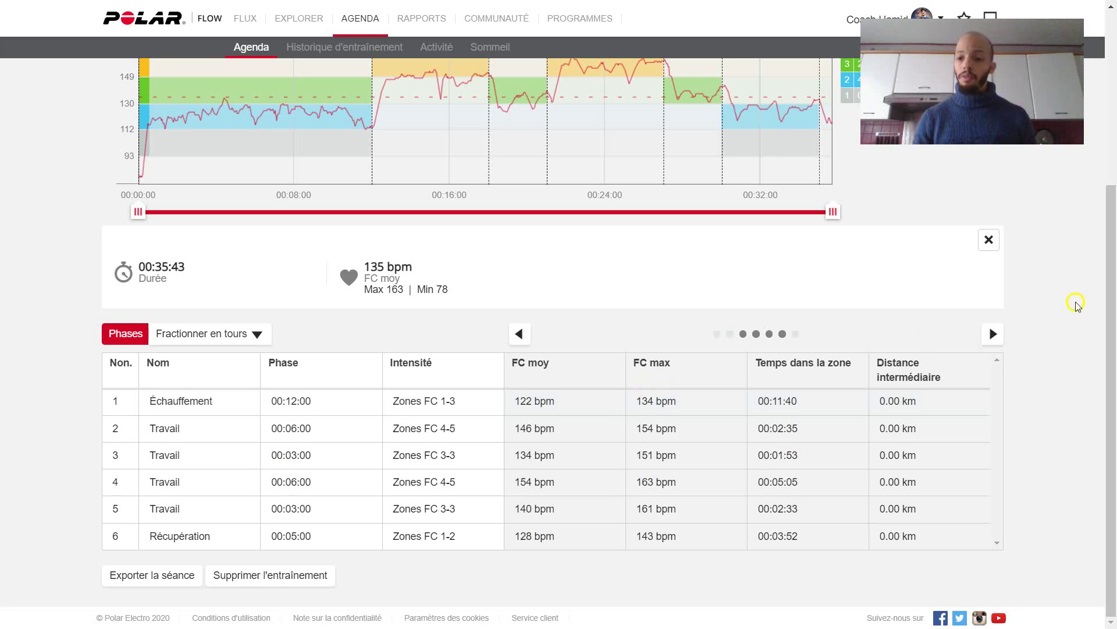
click(1112, 317)
scroll(1100, 198, up, 1)
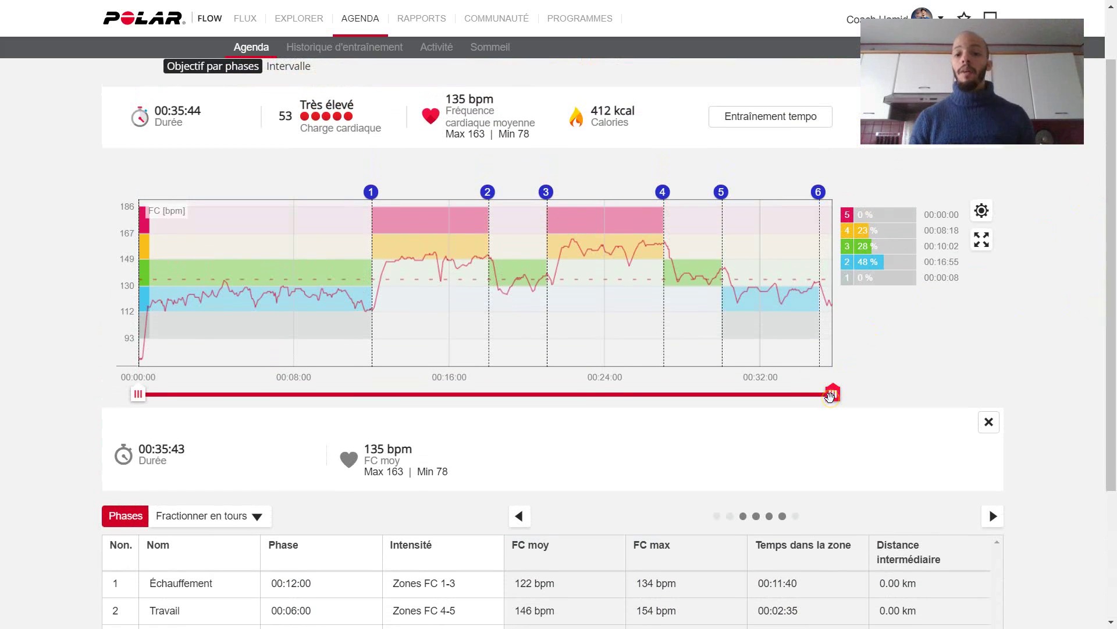
Narrow the graph's time range first to the warm-up, and finally to the start of phase 2, between 00:11:49 and 00:13:42.
drag(831, 395, 376, 393)
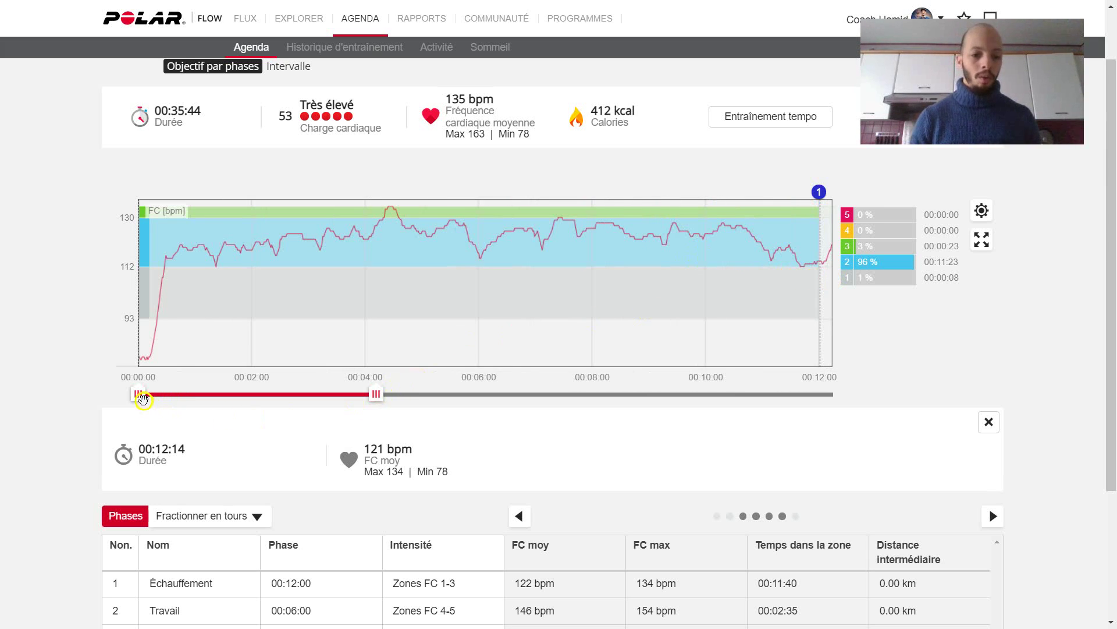
drag(140, 394, 489, 394)
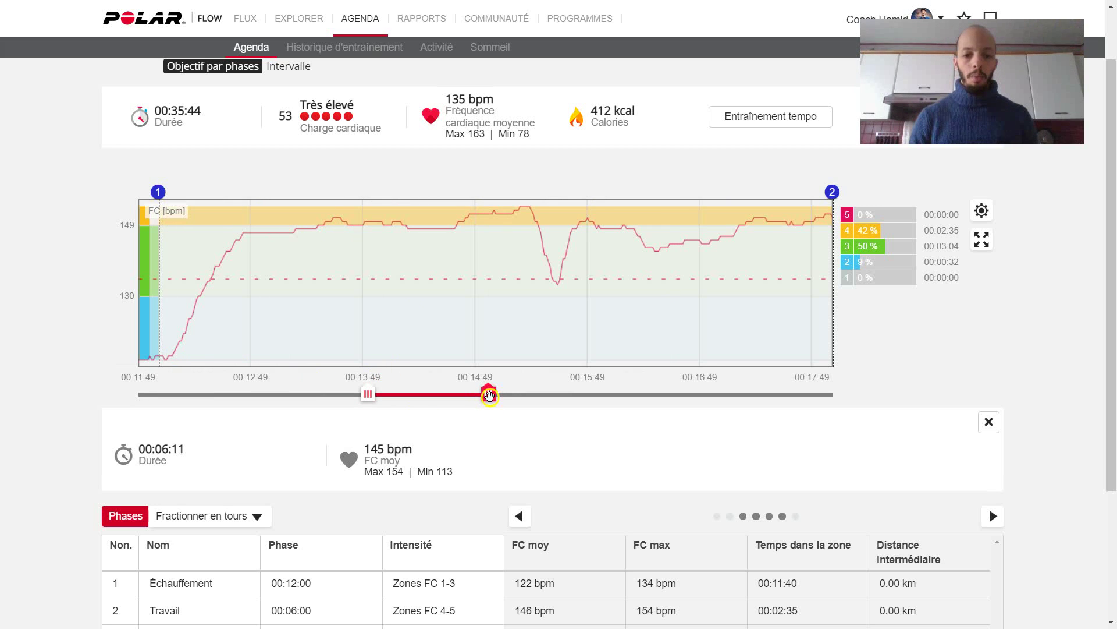
drag(488, 394, 405, 402)
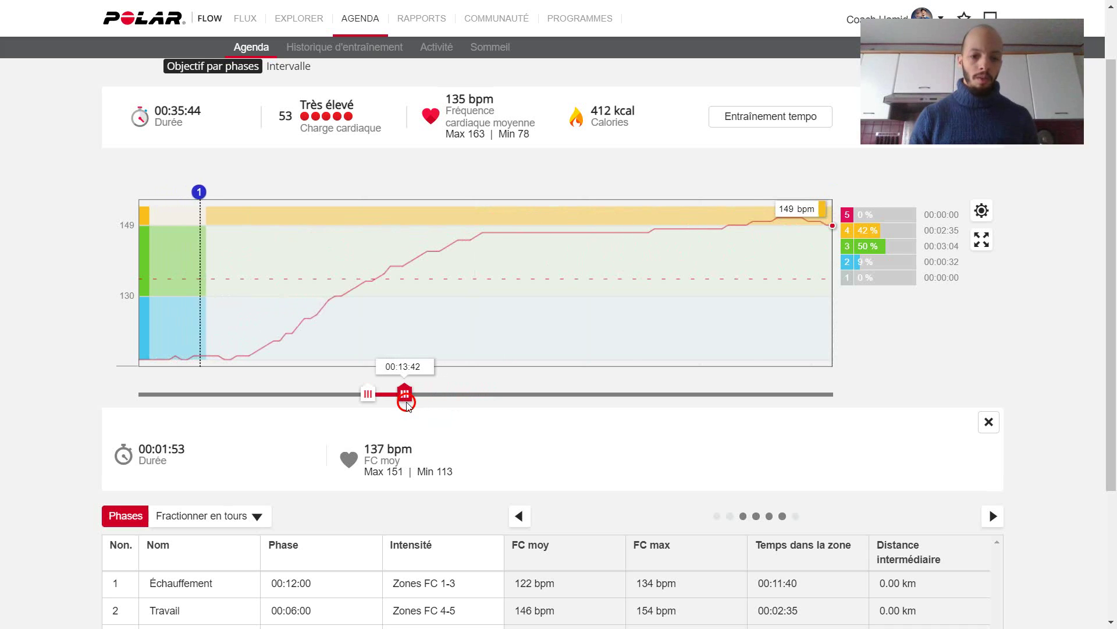
mouse_move(231, 361)
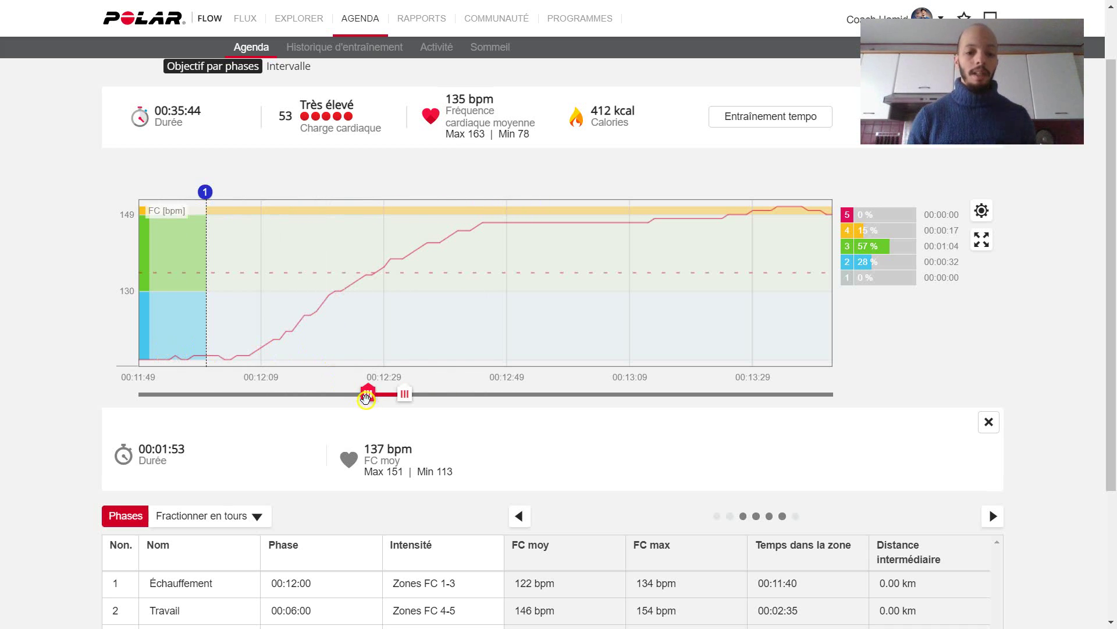
Set the graph's range to 00:09:46 starting at 00:11:38, covering phases 2 and 3, and inspect phase 2's heart-rate dip.
drag(368, 394, 316, 396)
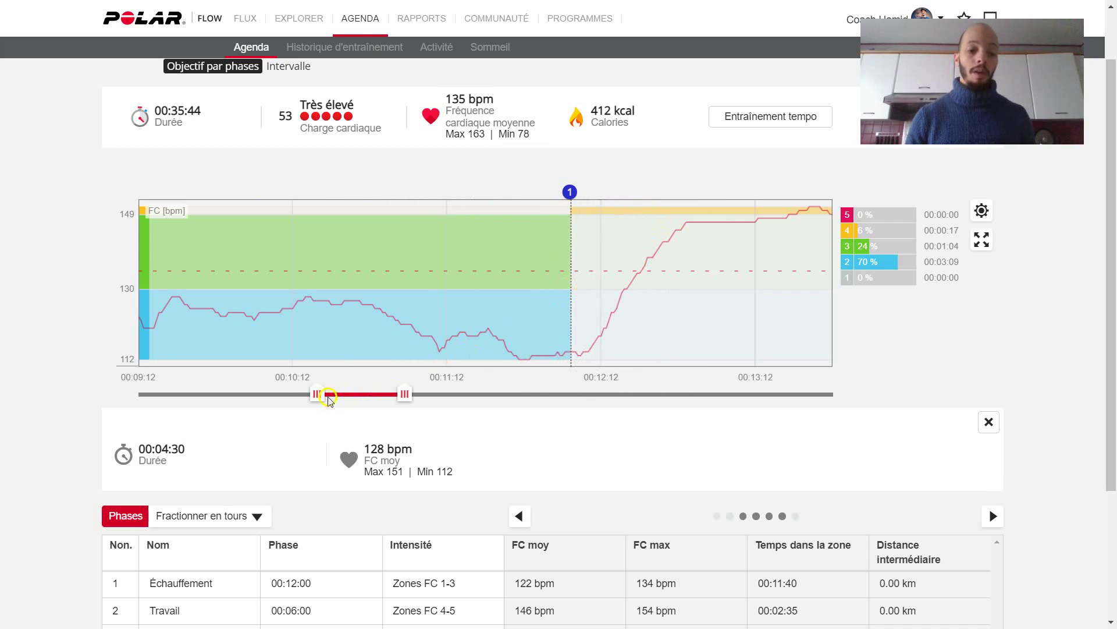
drag(318, 394, 416, 394)
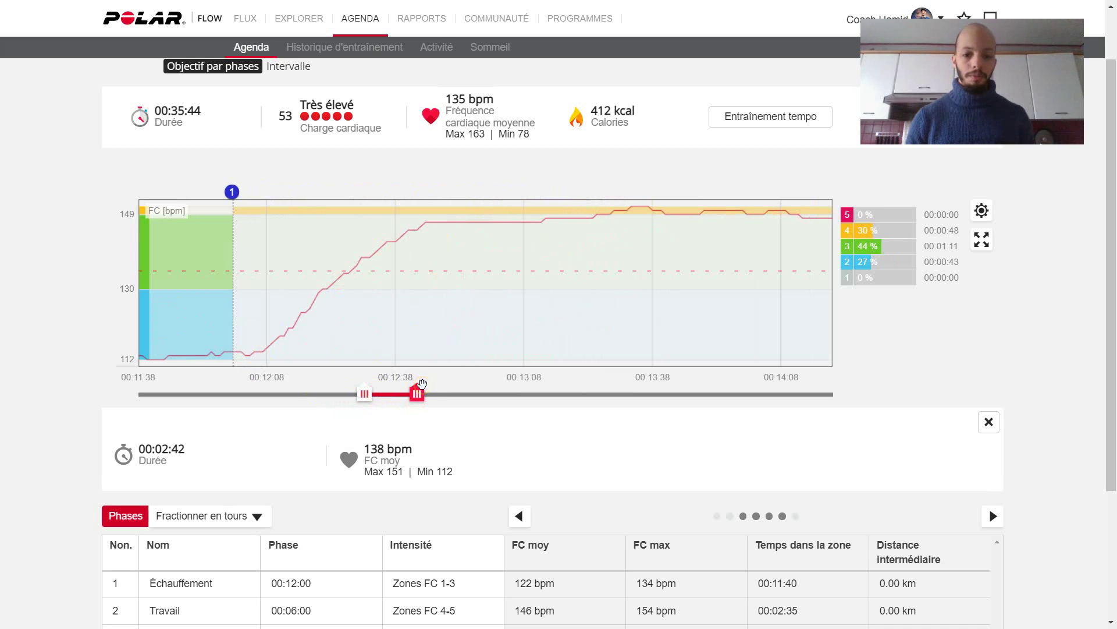
drag(419, 392, 557, 400)
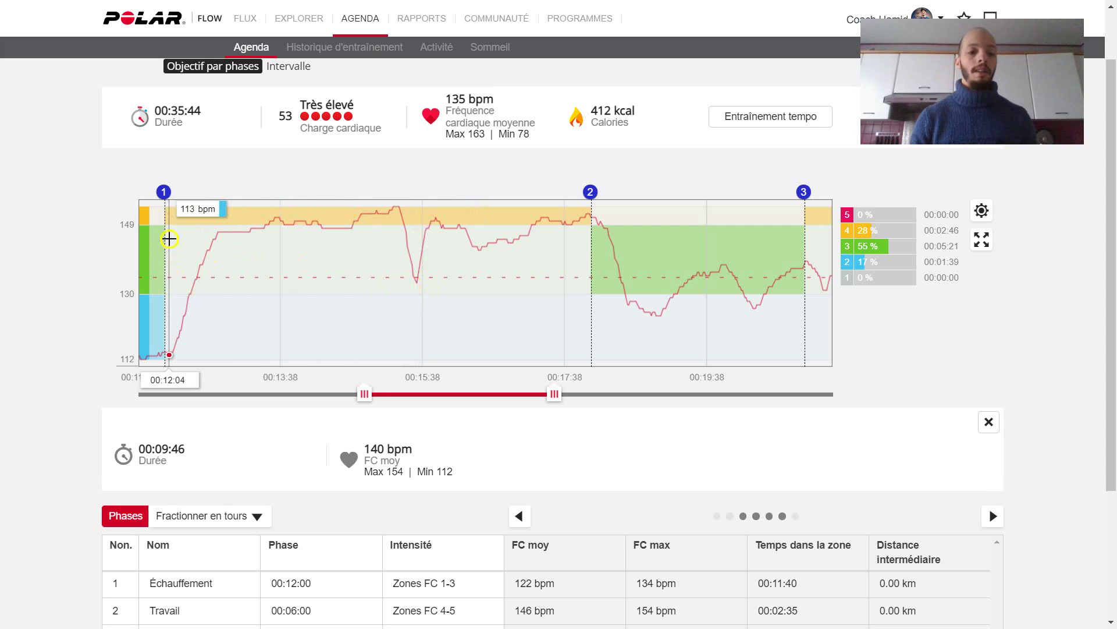
click(414, 258)
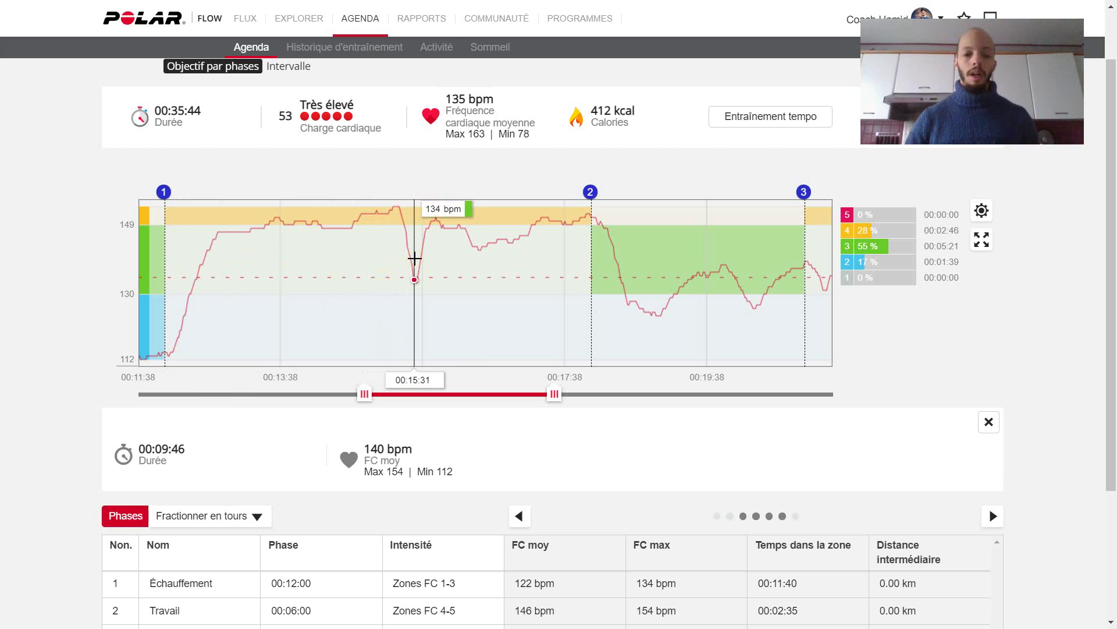
click(498, 266)
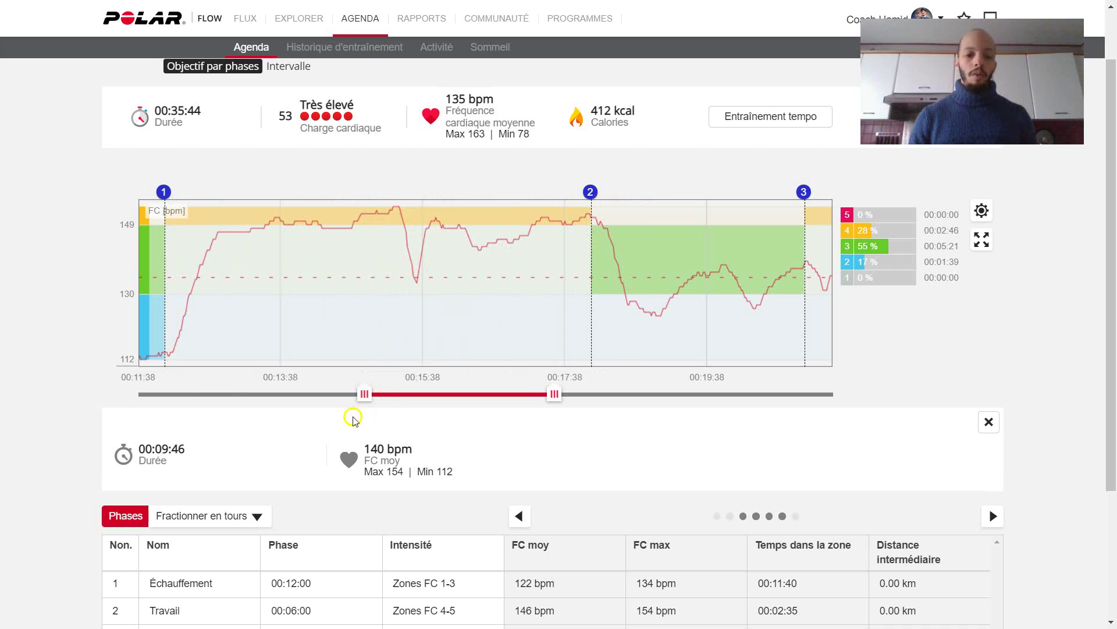
Restrict the graph's time range to phase 3, starting at 00:17:48 and lasting 00:03:23.
drag(365, 394, 484, 395)
click(553, 394)
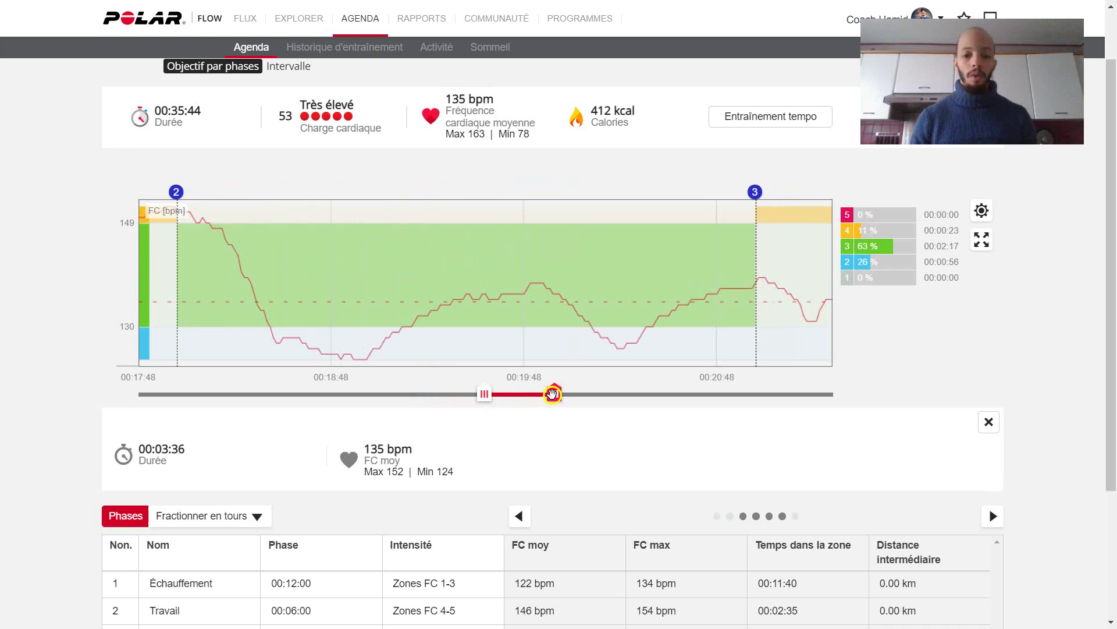
mouse_move(554, 394)
mouse_down()
mouse_move(564, 394)
mouse_move(550, 394)
mouse_up()
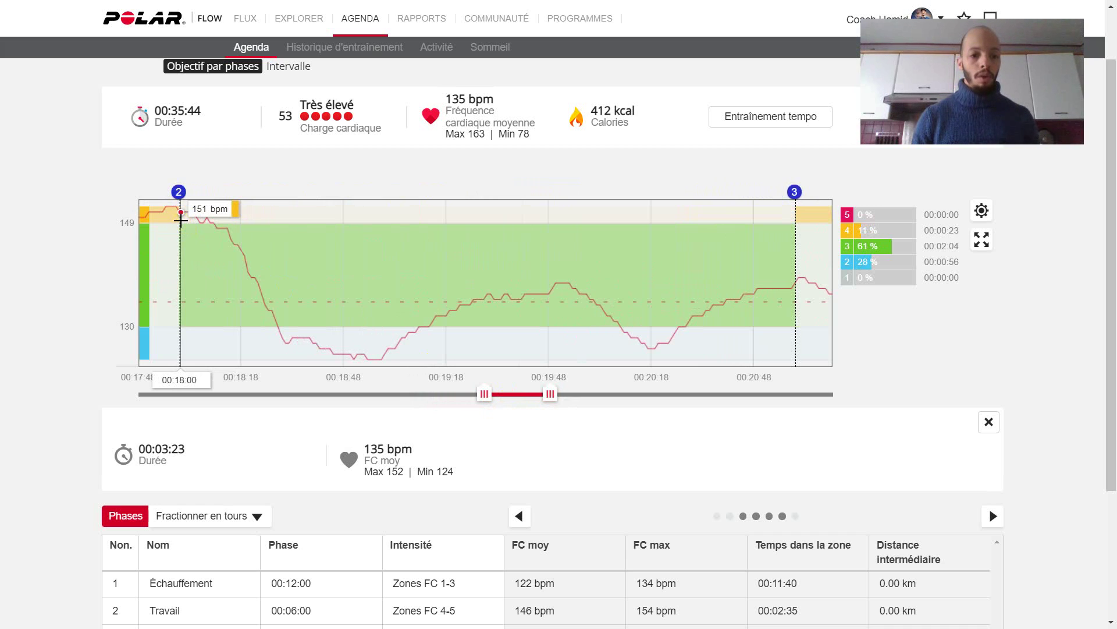
Examine how quickly heart rate falls from the start of phase 3 at 00:18:00 to the lower limit of zone 3.
click(287, 307)
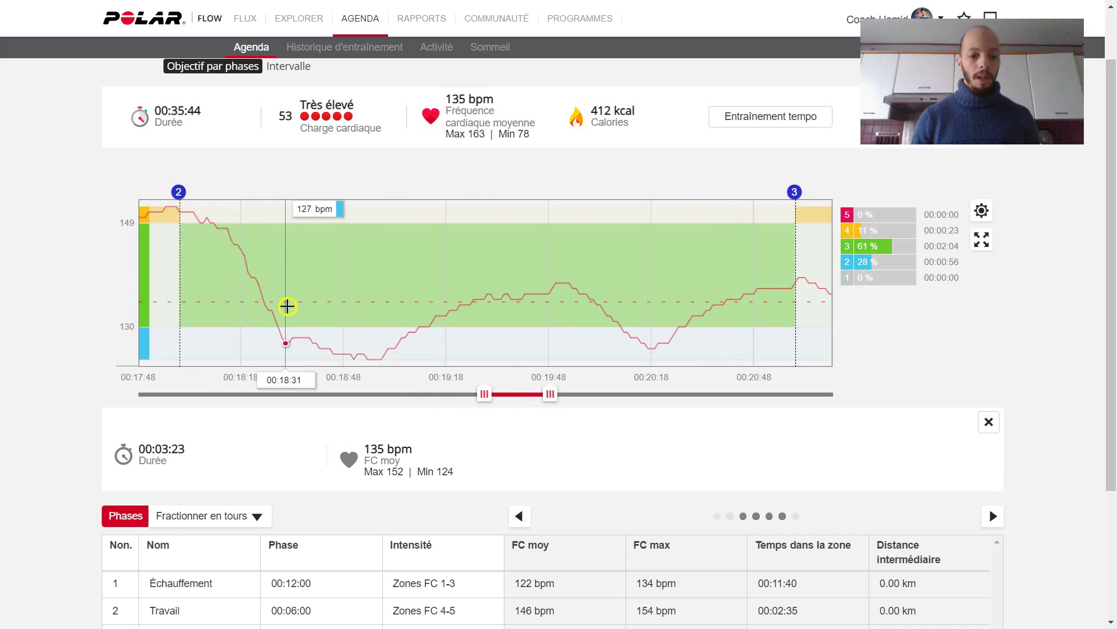
click(292, 328)
click(282, 333)
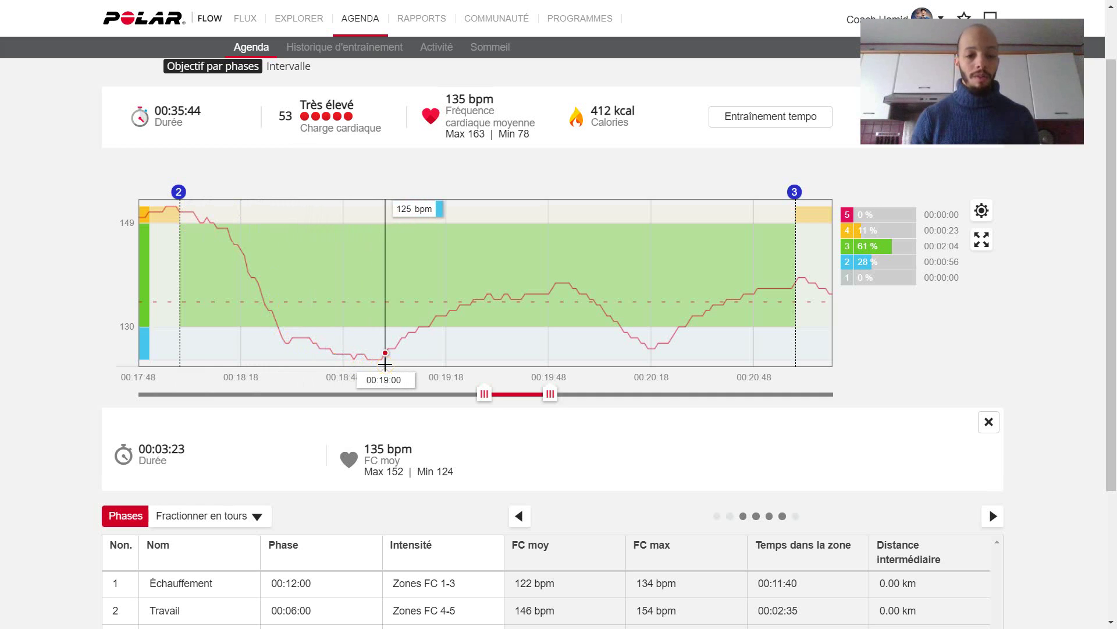
click(290, 348)
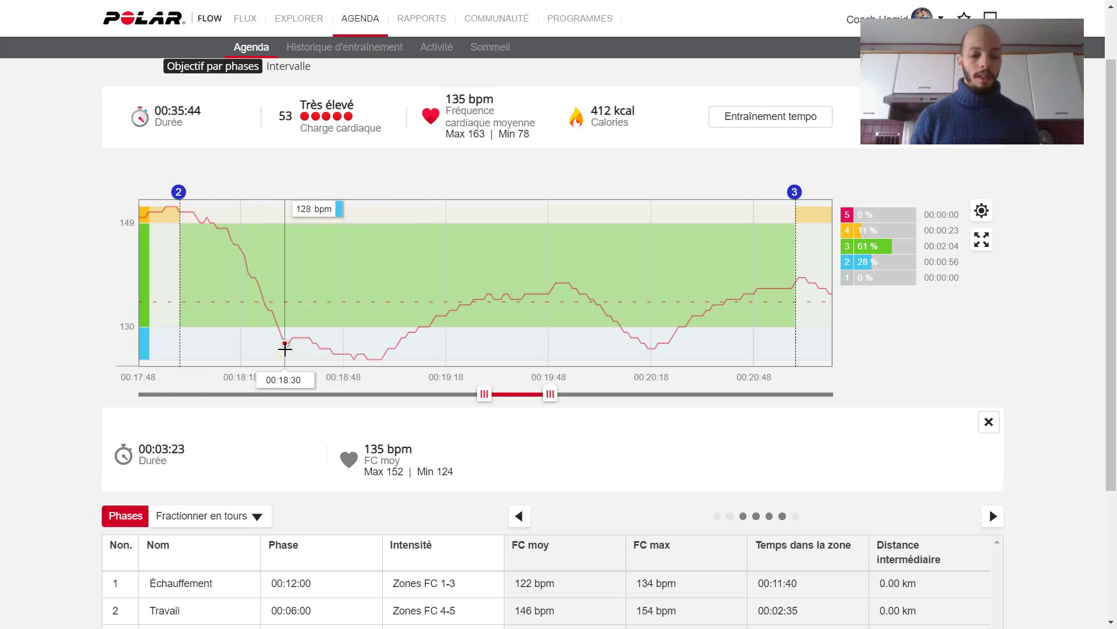
click(179, 218)
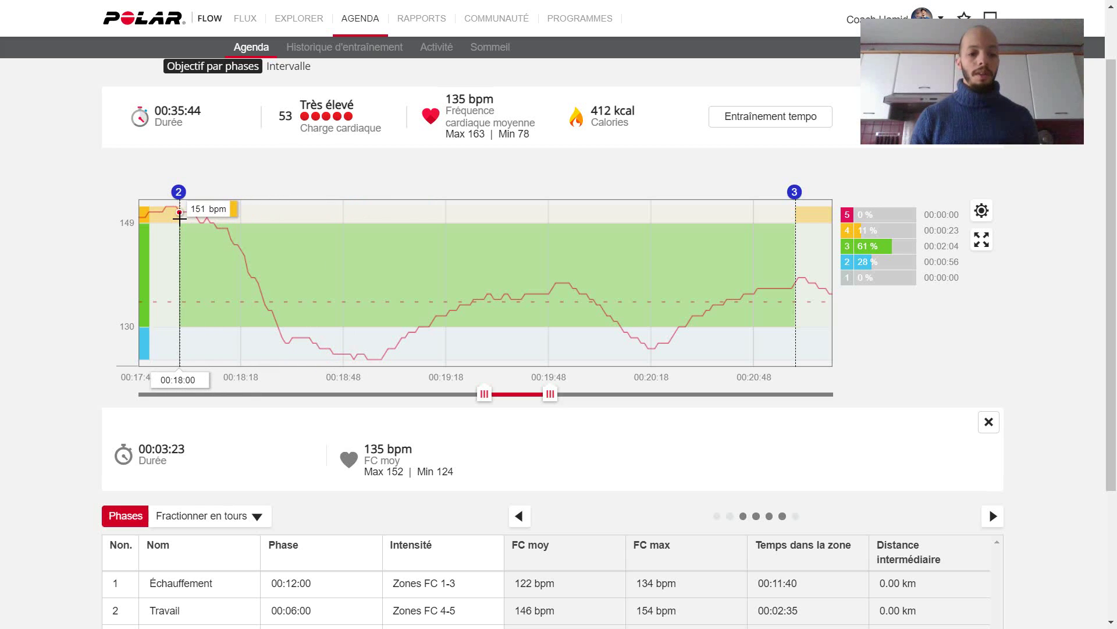
click(278, 330)
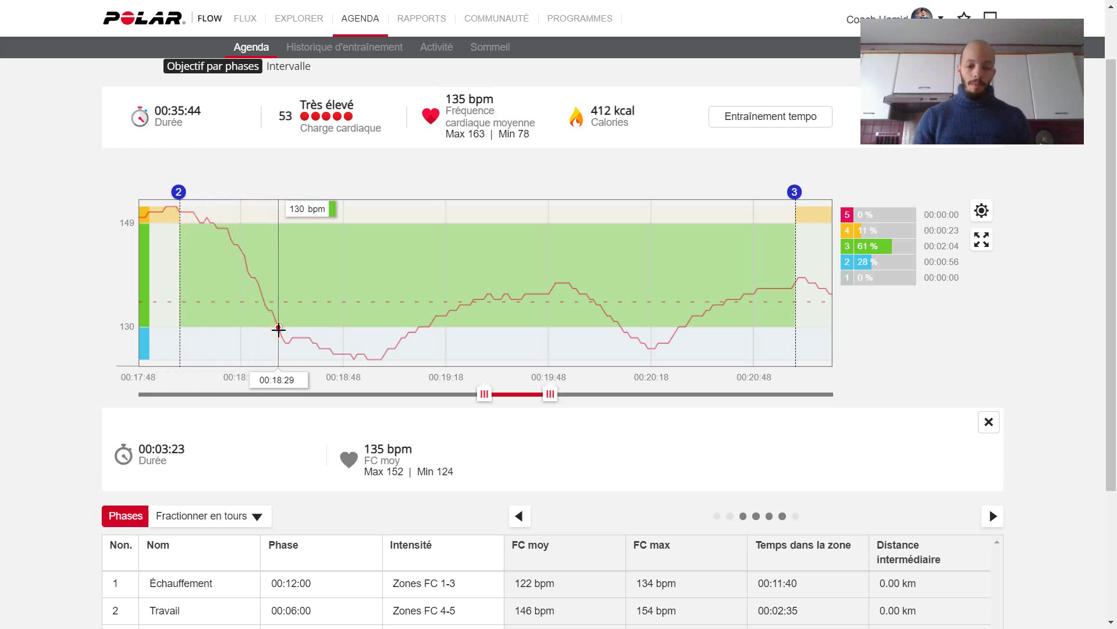
click(648, 373)
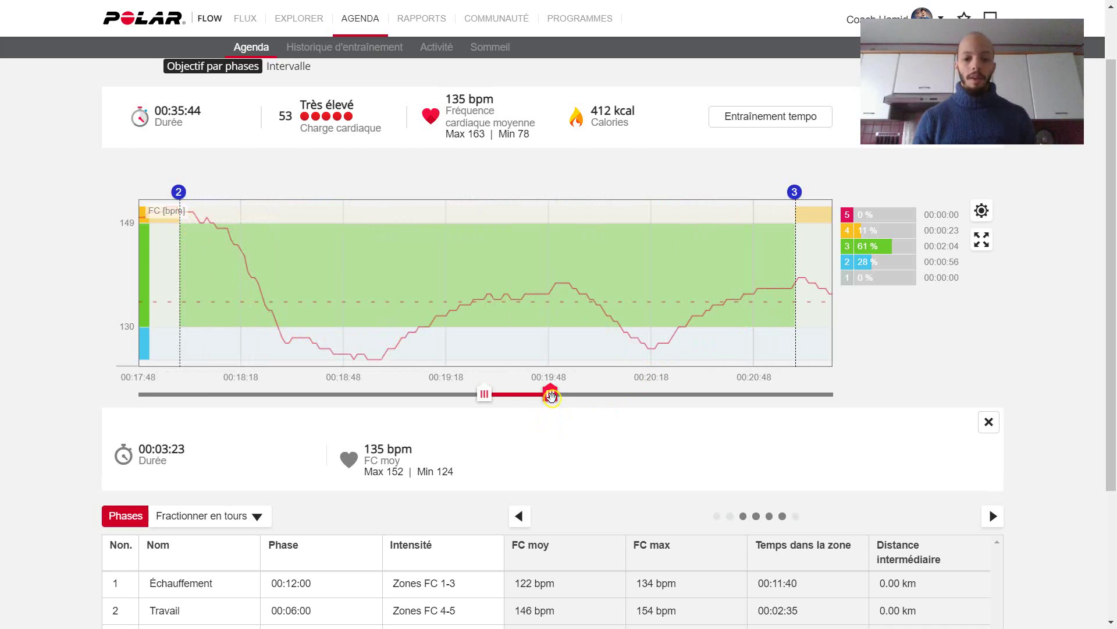
Shift the graph's range to phase 4, starting at 00:21:08 and lasting 00:05:56, and inspect the heart rate at its initial low point.
drag(550, 395, 631, 394)
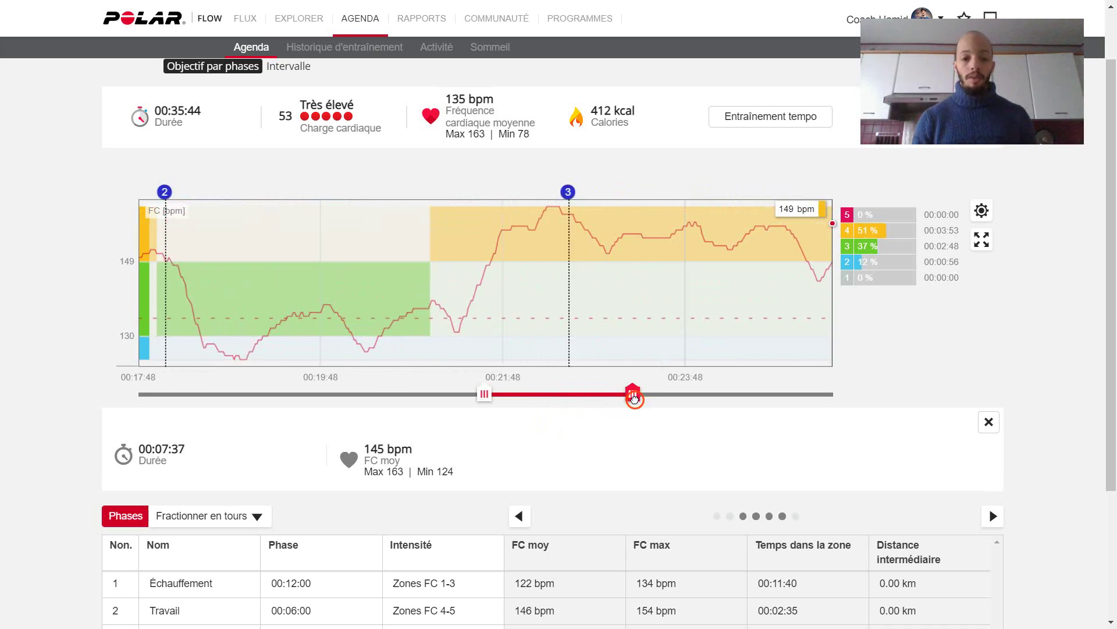
click(499, 398)
drag(499, 398, 548, 397)
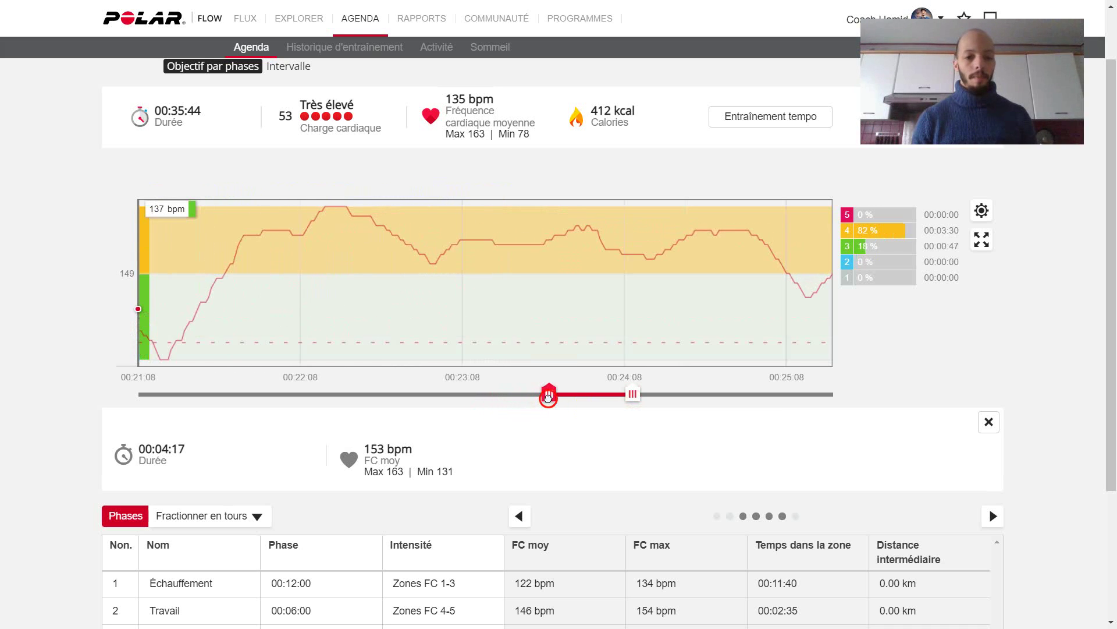
drag(631, 394, 665, 394)
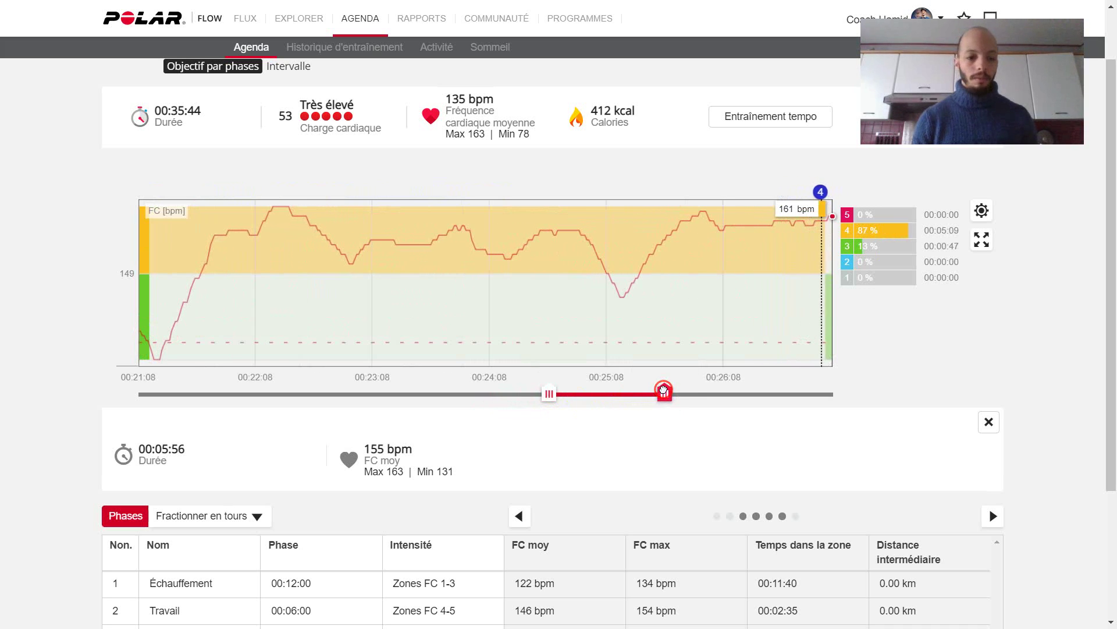
click(160, 362)
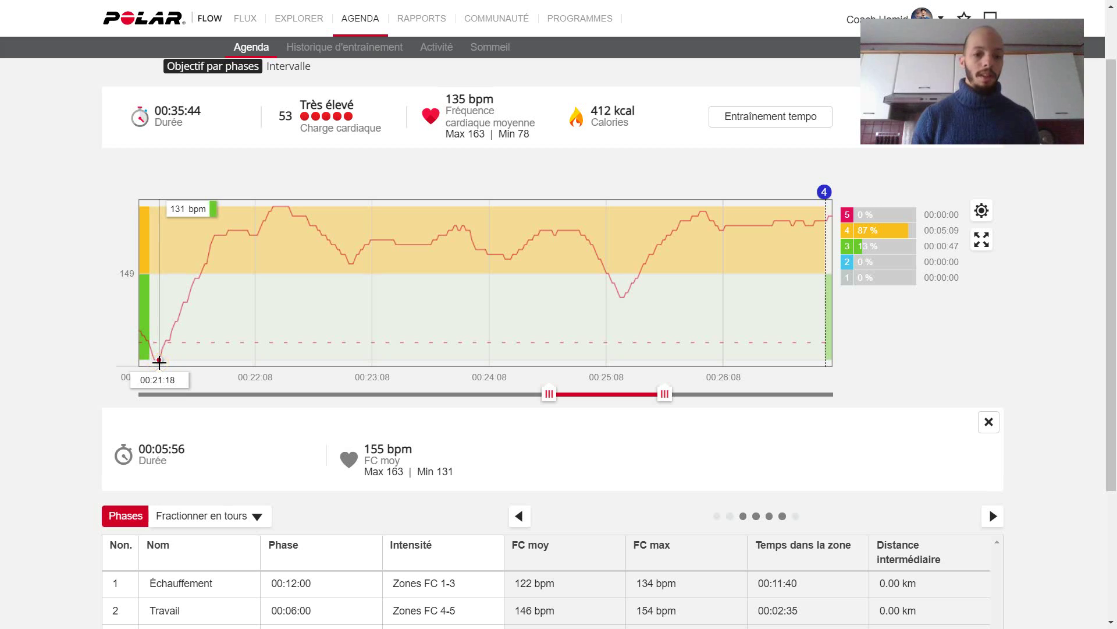
Examine how quickly heart rate climbs from phase 4's initial low point to its first plateau in zone 4.
click(215, 255)
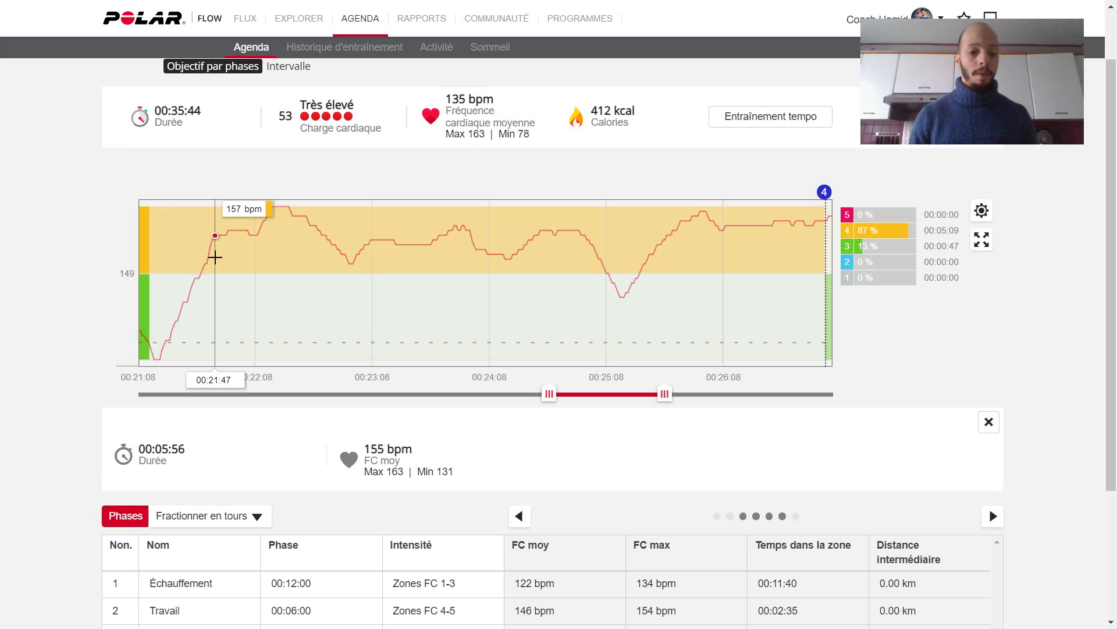
click(276, 216)
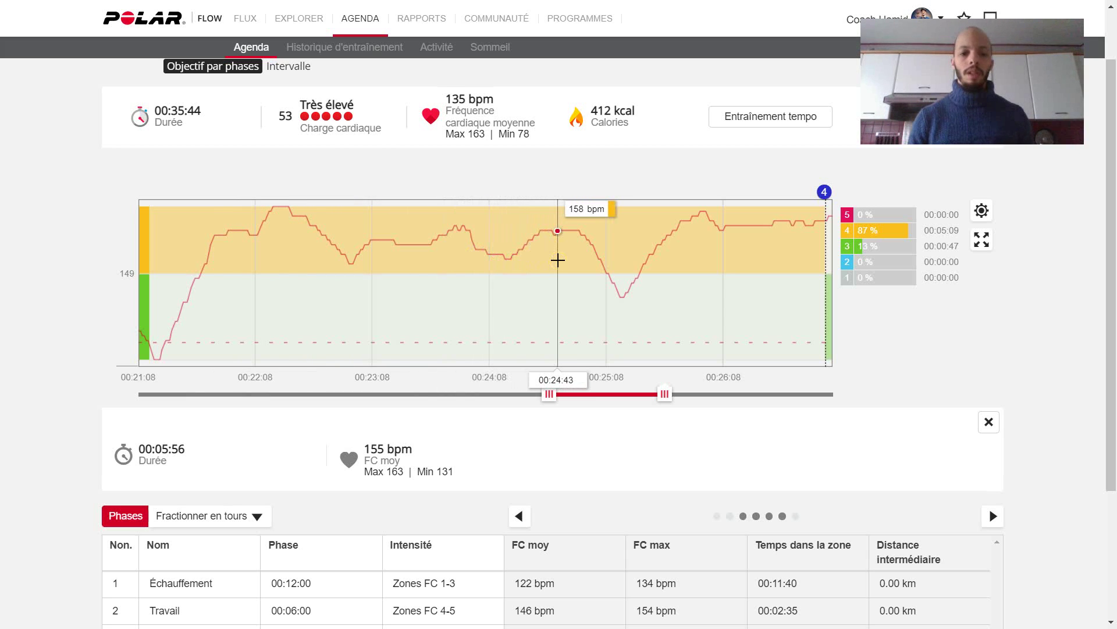
click(246, 296)
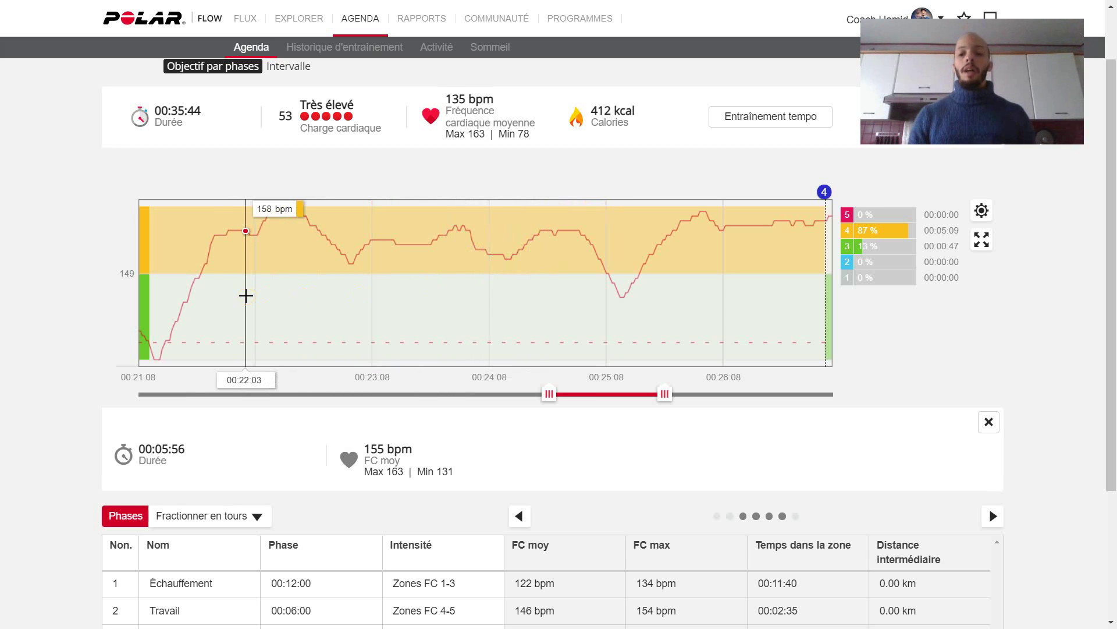
click(214, 255)
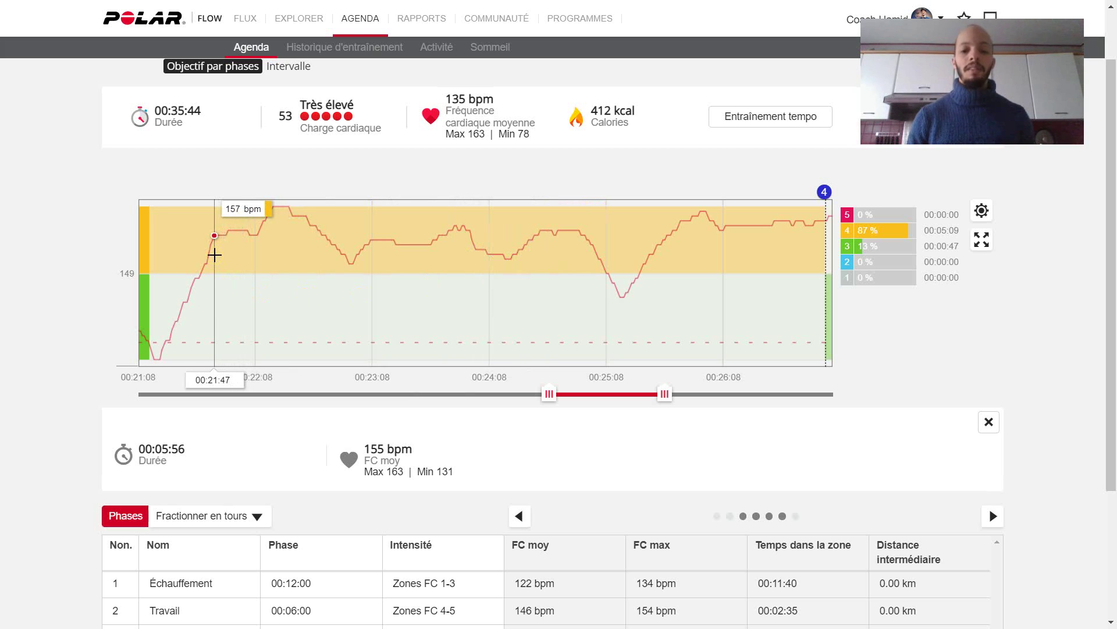
click(534, 373)
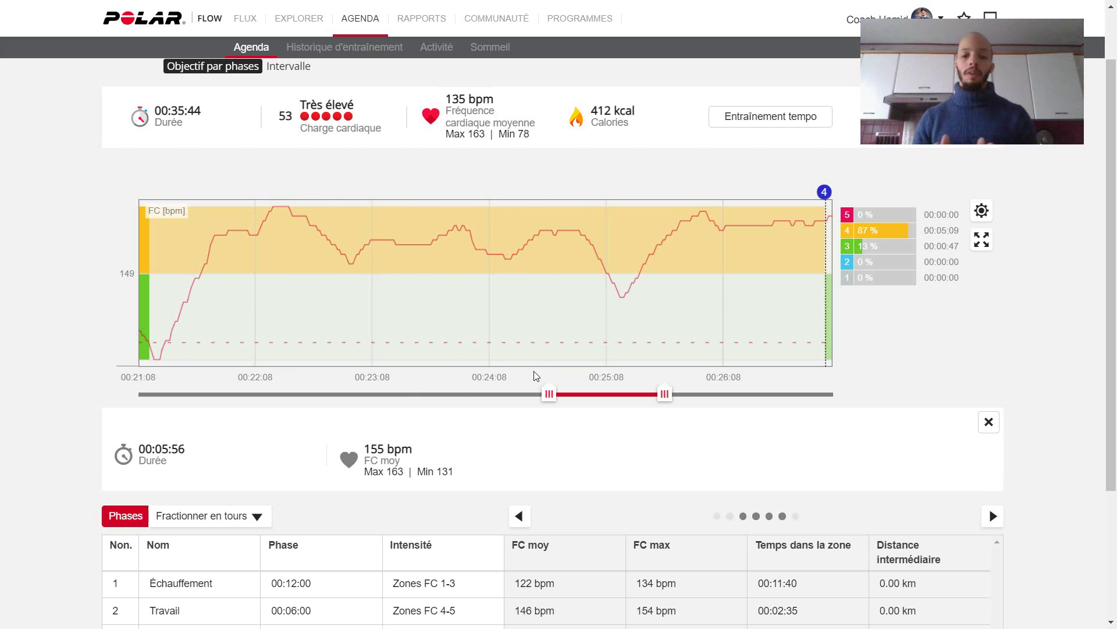
Restrict the graph's range to start at 00:23:50 and last 00:03:14, and inspect the heart-rate dip late in phase 4.
click(548, 393)
drag(552, 396, 603, 395)
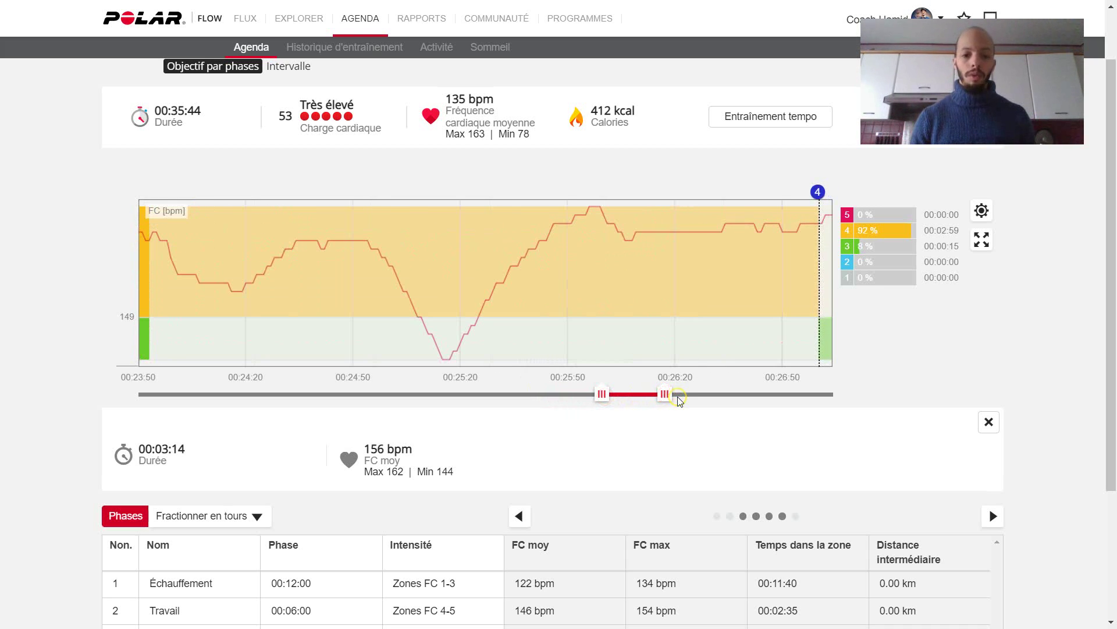
mouse_move(445, 362)
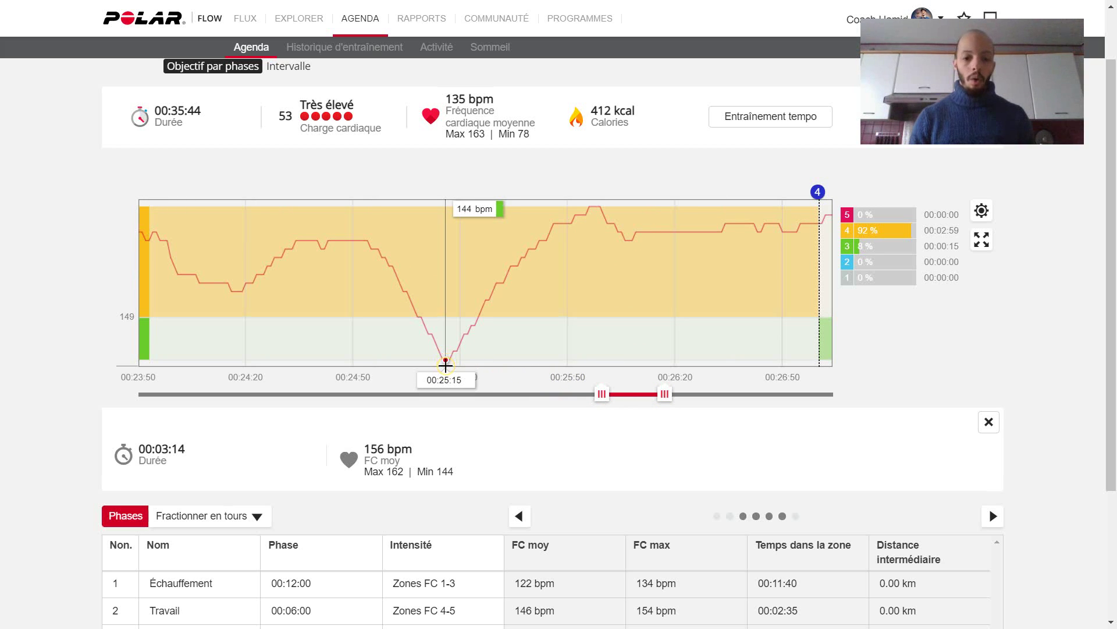
click(597, 323)
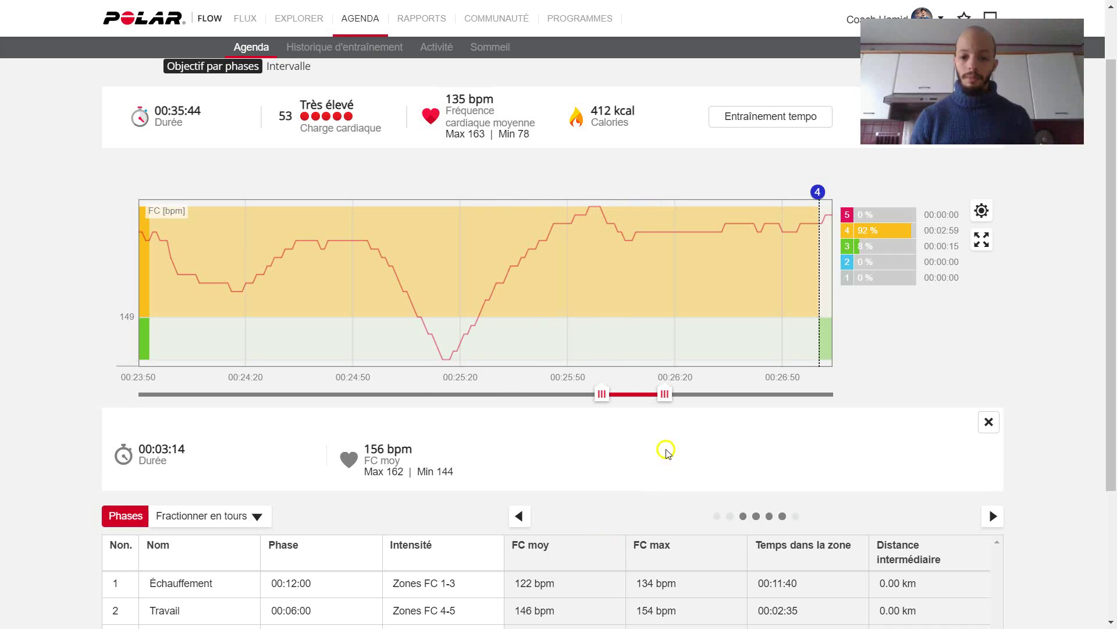
Shift the graph's range to start at 00:26:01 and last 00:07:45, covering the end of phase 4, phase 5 and much of phase 6.
drag(662, 396, 745, 395)
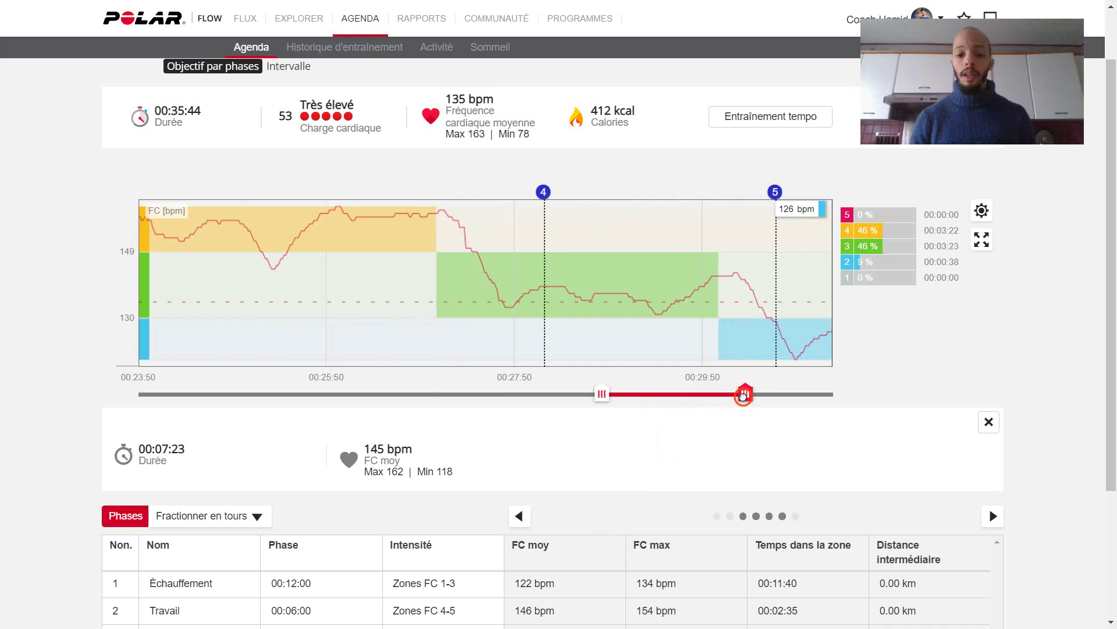
click(601, 393)
drag(600, 393, 644, 396)
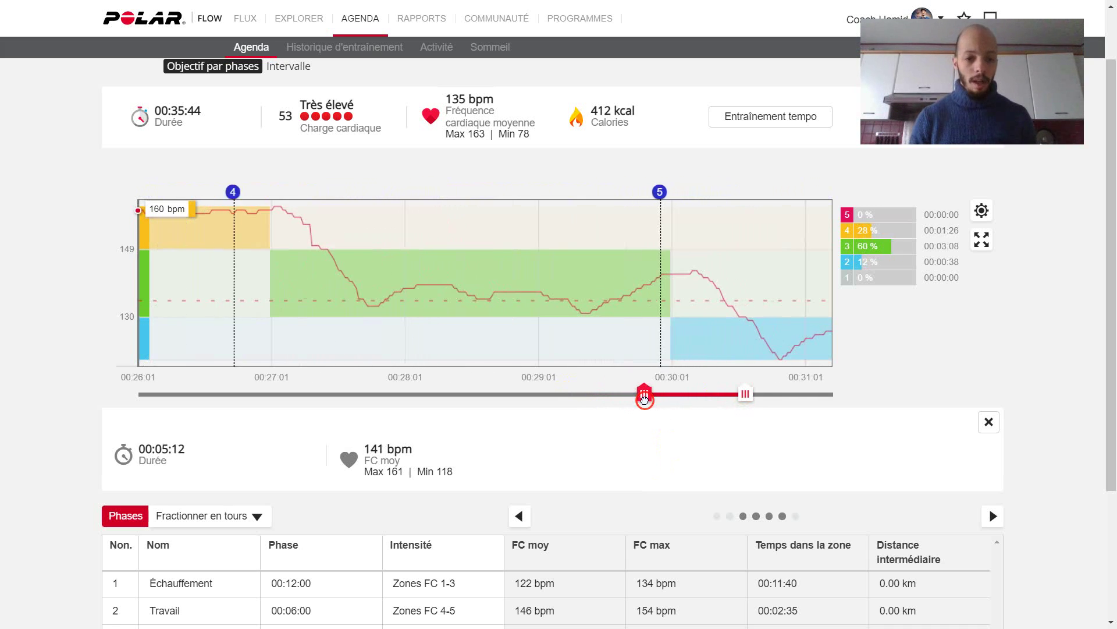
click(758, 396)
drag(758, 395, 795, 394)
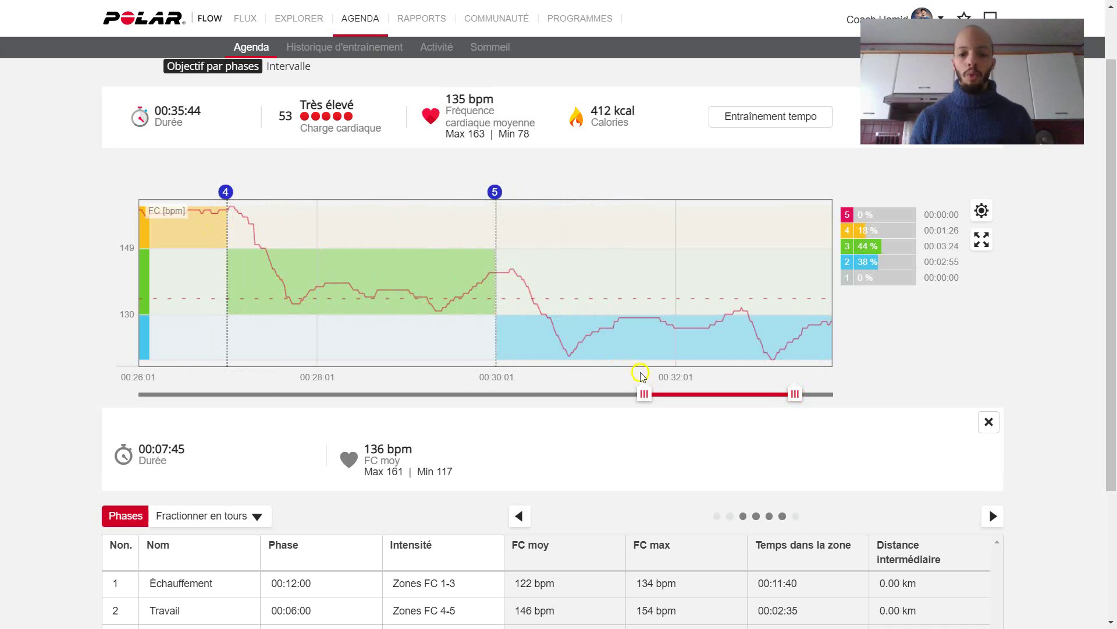
Shorten the graph's range to 00:03:16 and examine how quickly heart rate falls from the start of phase 5.
drag(795, 394, 709, 397)
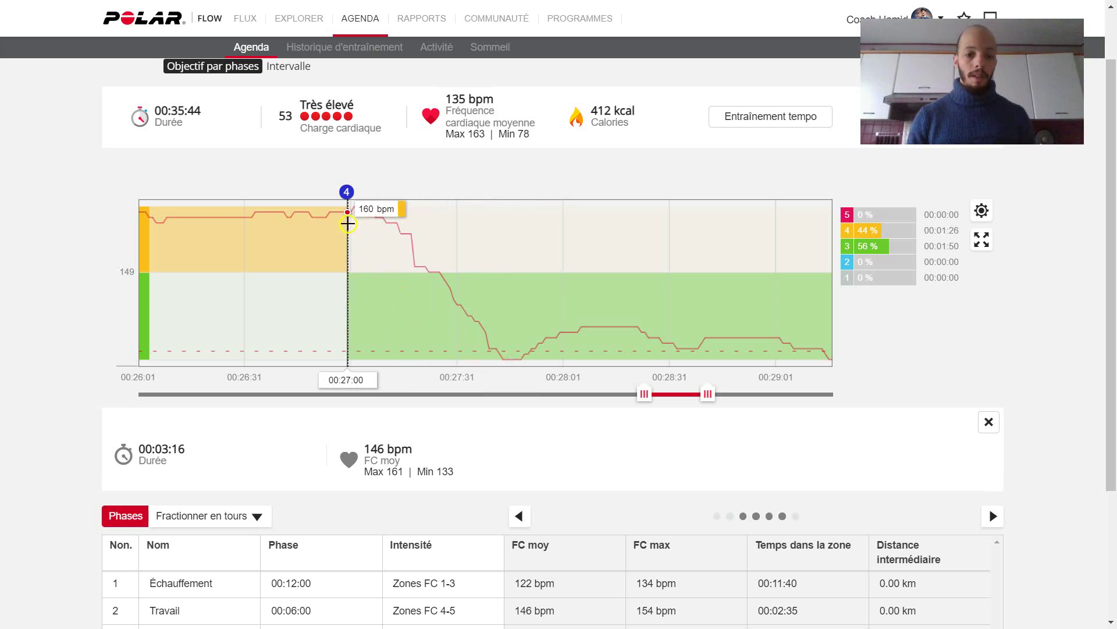
click(372, 225)
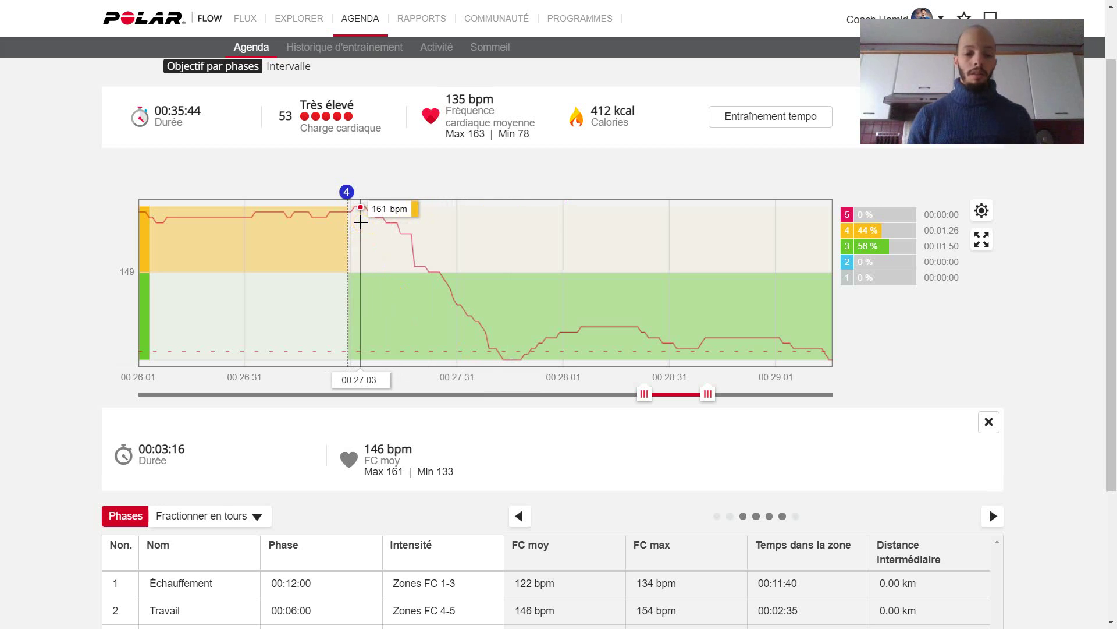
click(503, 335)
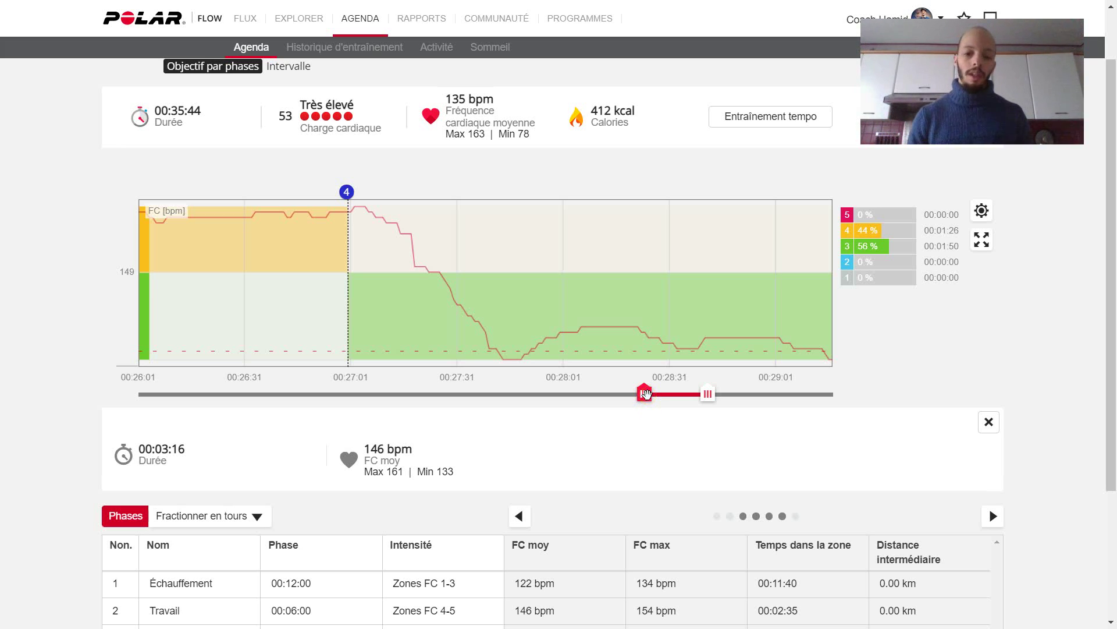
Set the graph's range to start at 00:28:36 and last 00:03:34, around the transition from phase 5 to phase 6.
click(709, 395)
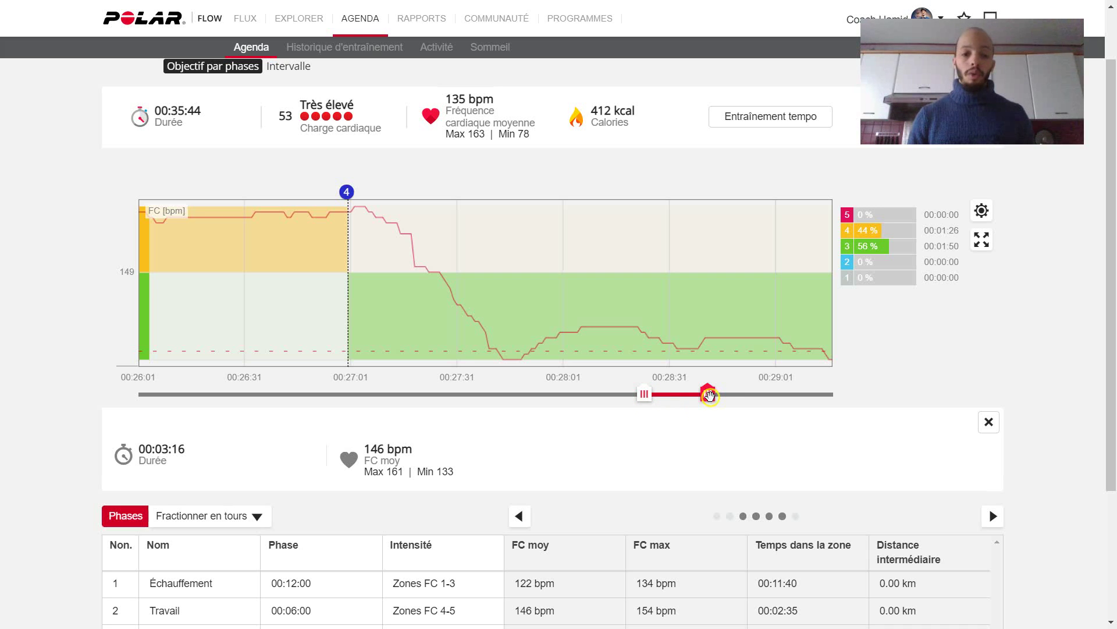
drag(710, 396, 764, 395)
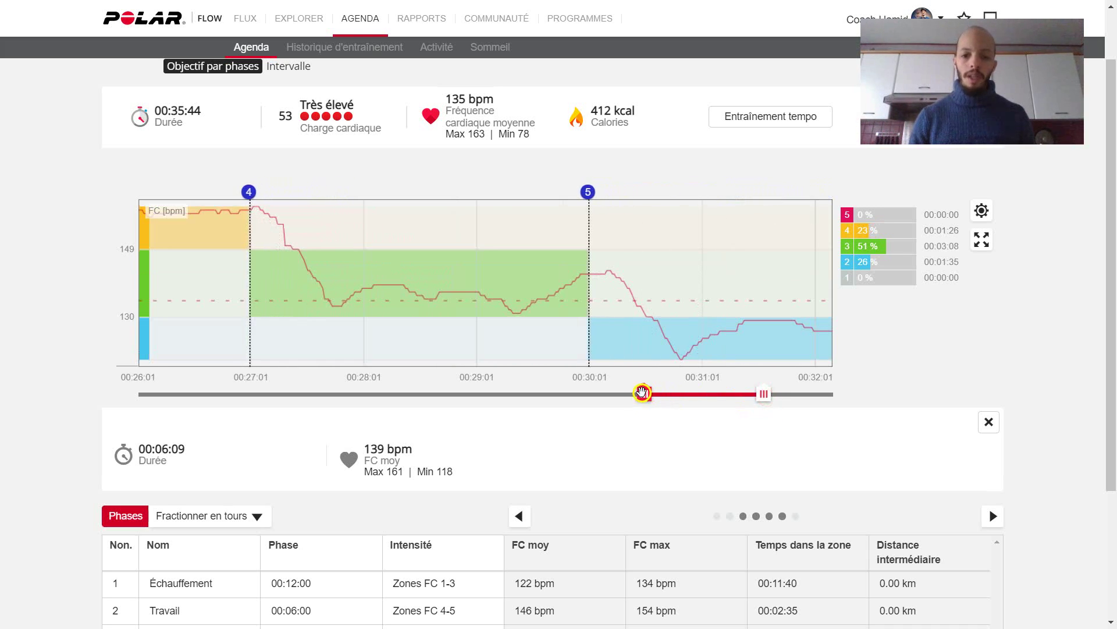
drag(642, 392, 694, 394)
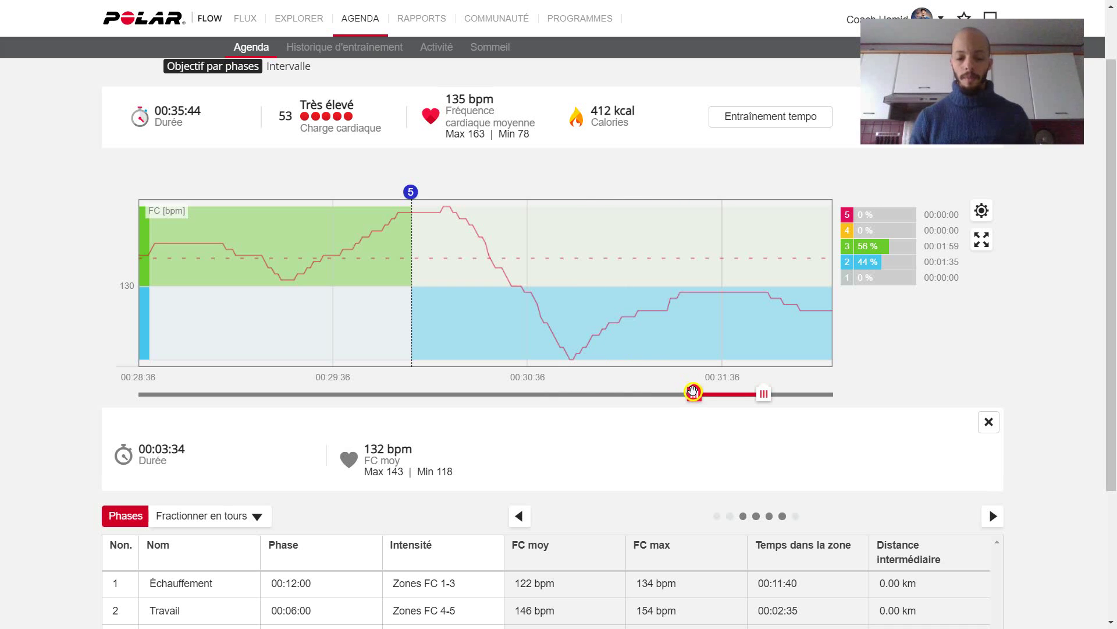
Set the graph's range to the last 00:03:04 from 00:32:39, and inspect the heart-rate drop after phase 6 ends.
drag(766, 396, 855, 397)
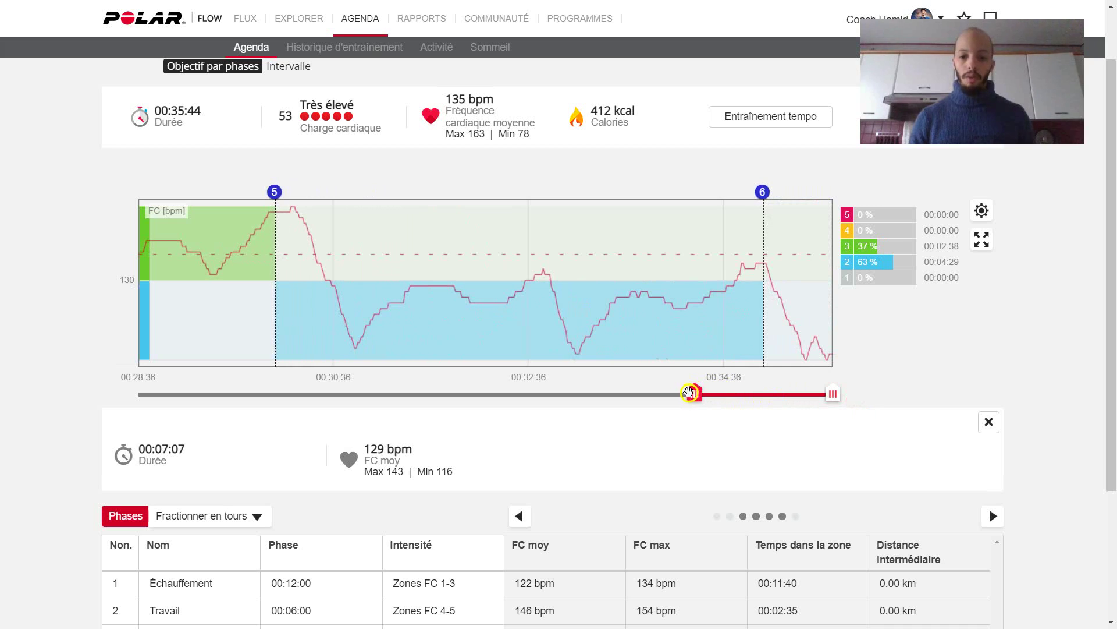
drag(695, 395, 773, 396)
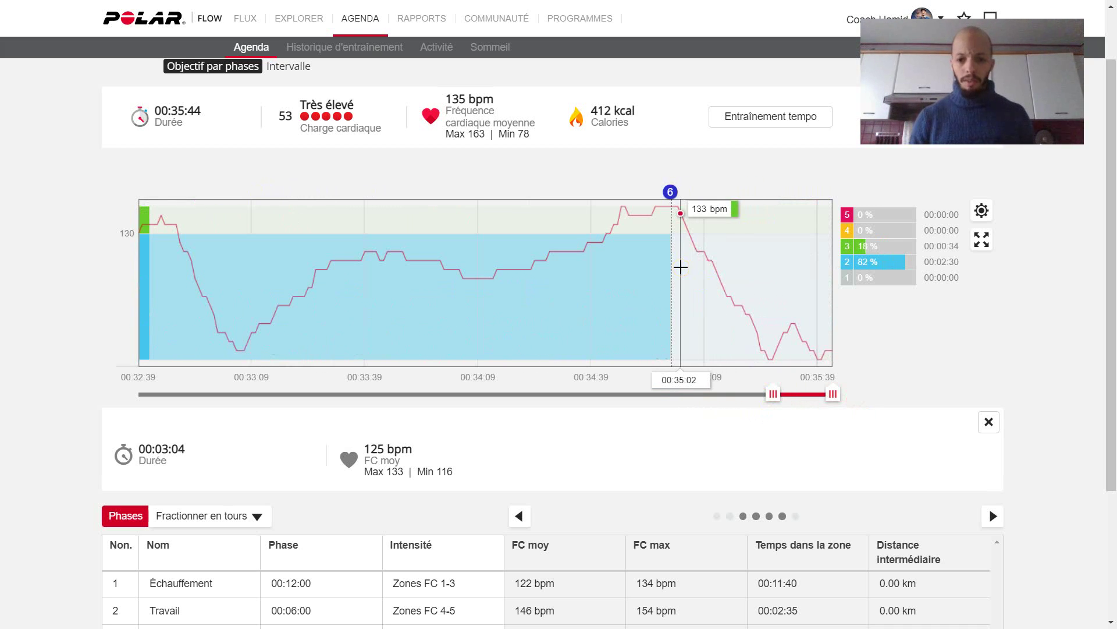
click(670, 216)
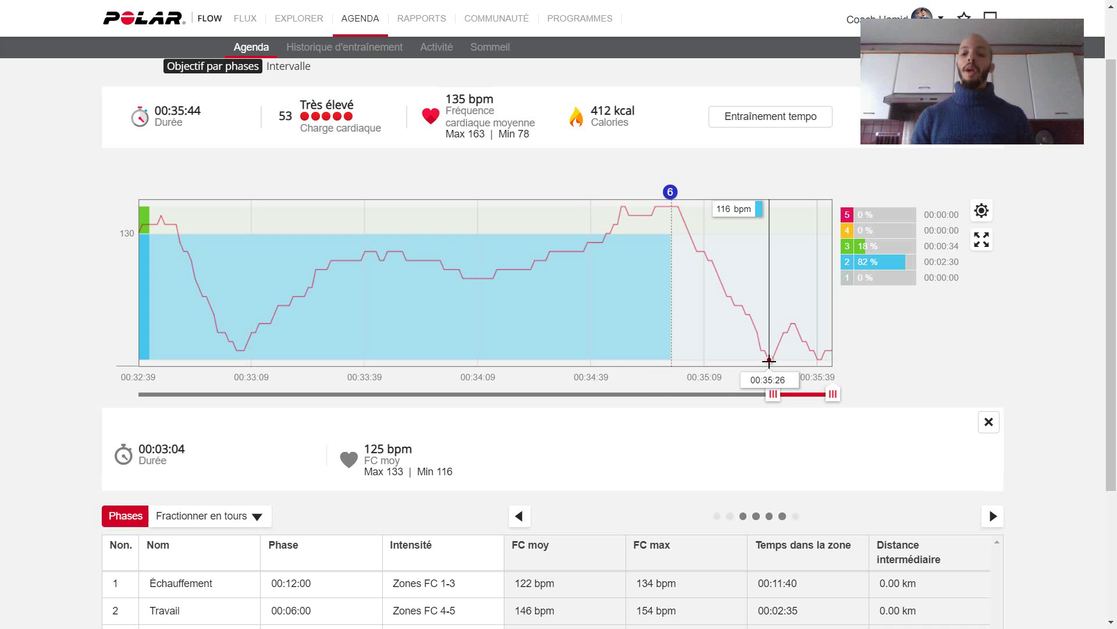
Restore the graph's range to the full session from 00:00:00, lasting 00:35:43, and review the phase table.
drag(772, 394, 22, 379)
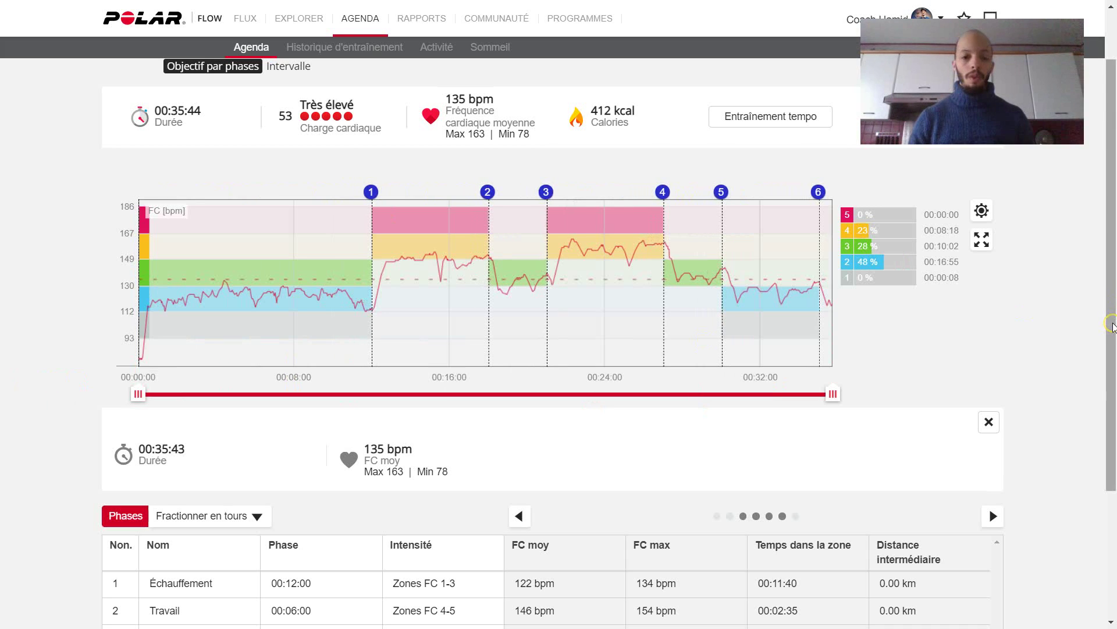
drag(1114, 327, 1111, 271)
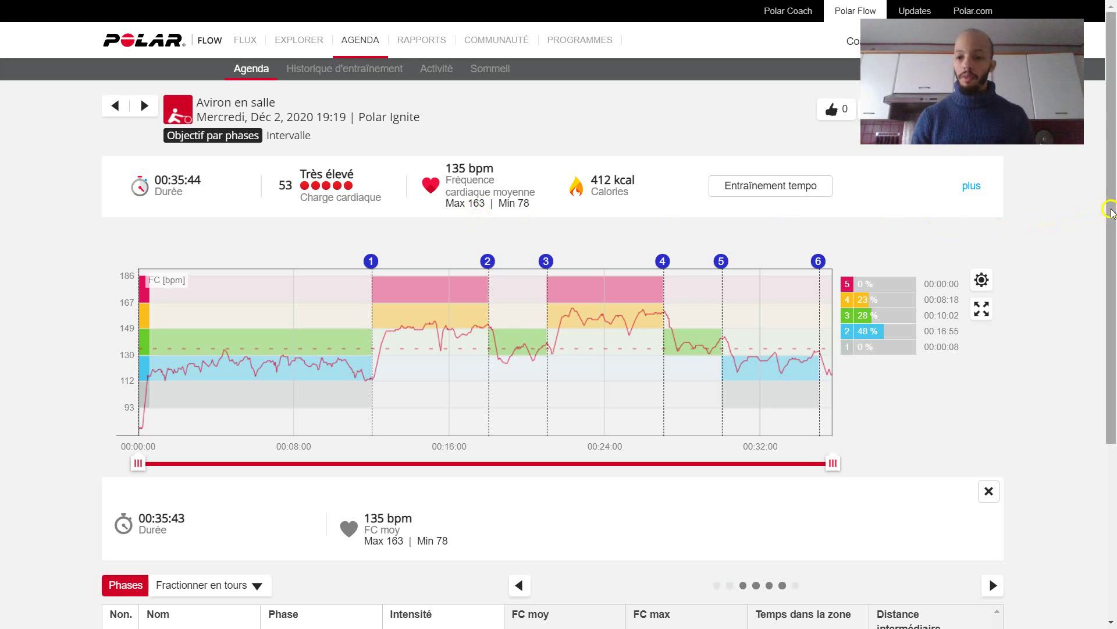
drag(1112, 213, 1097, 496)
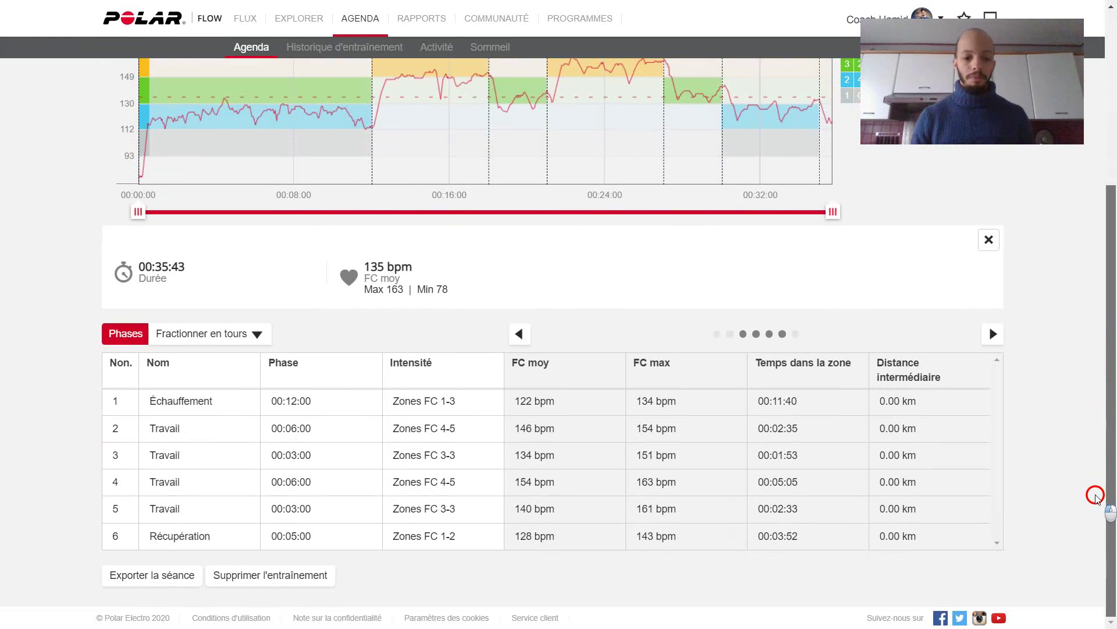
drag(1106, 384, 1113, 232)
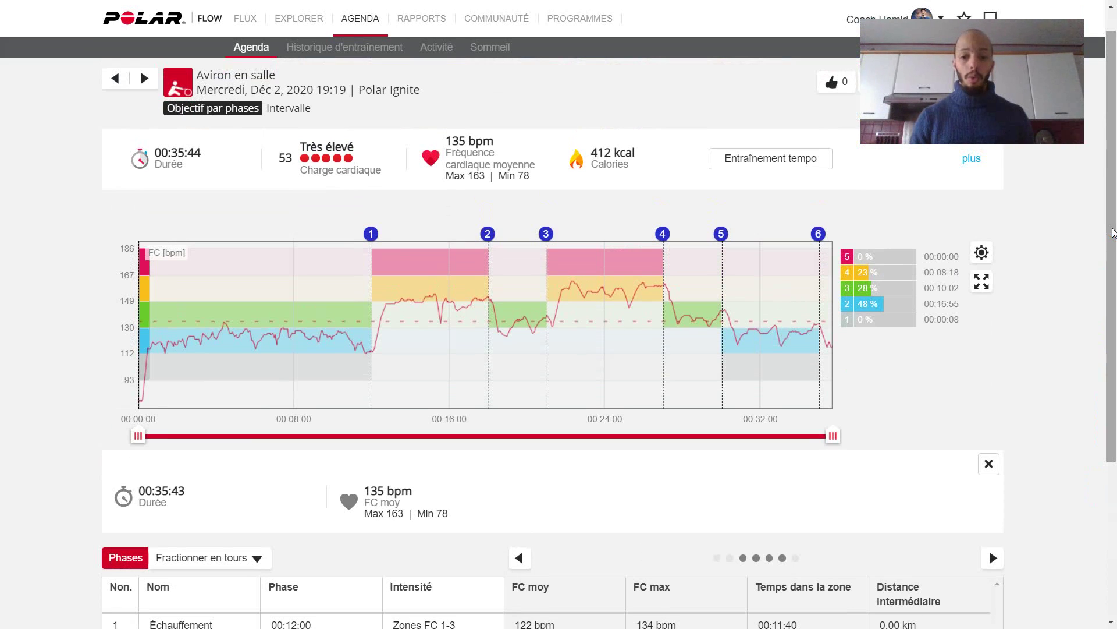
Display the Température [C] curve alongside the heart rate and inspect its values along the session.
click(981, 254)
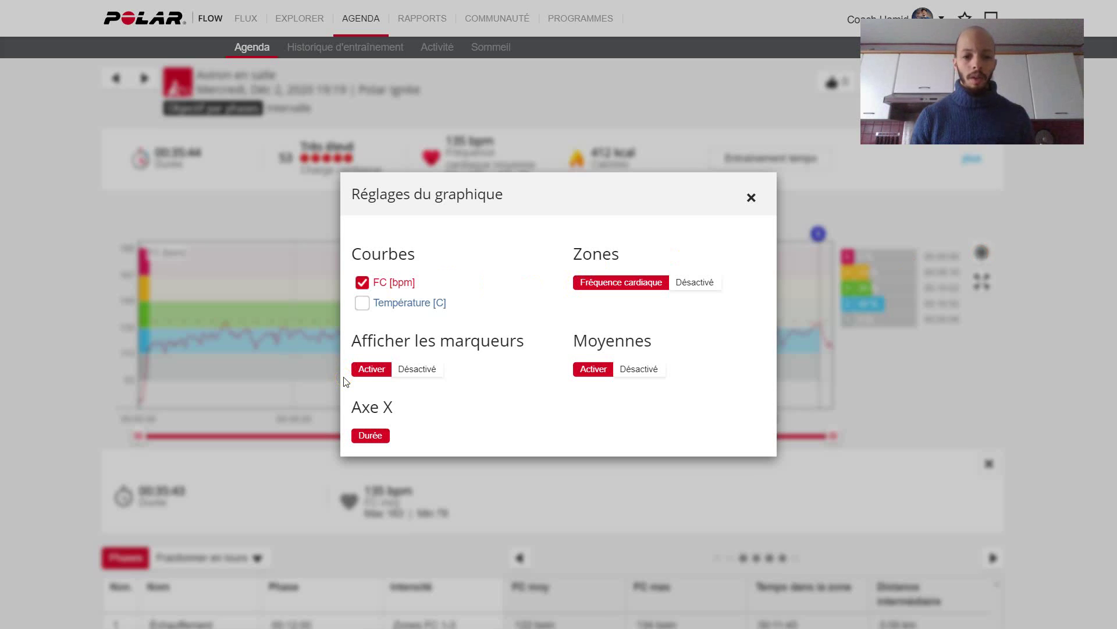
click(364, 306)
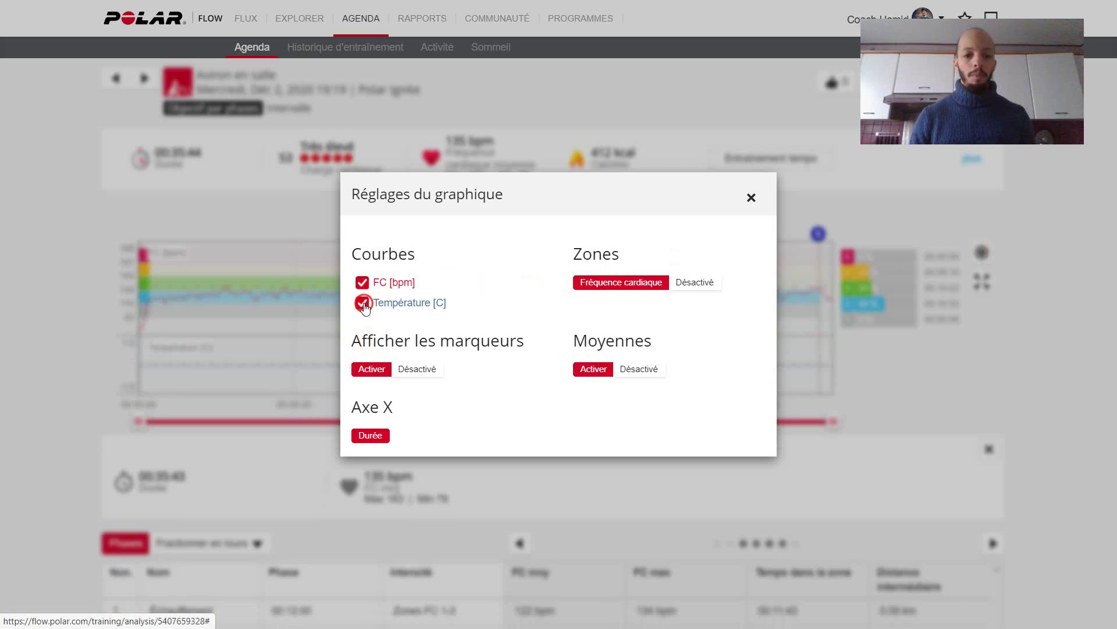
click(750, 199)
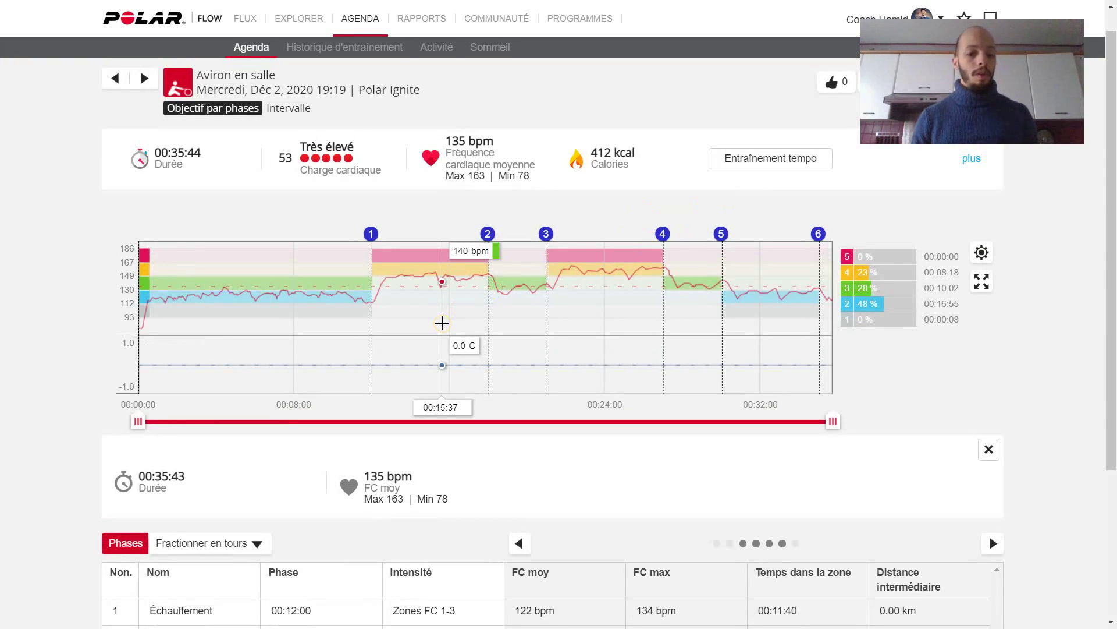
click(194, 371)
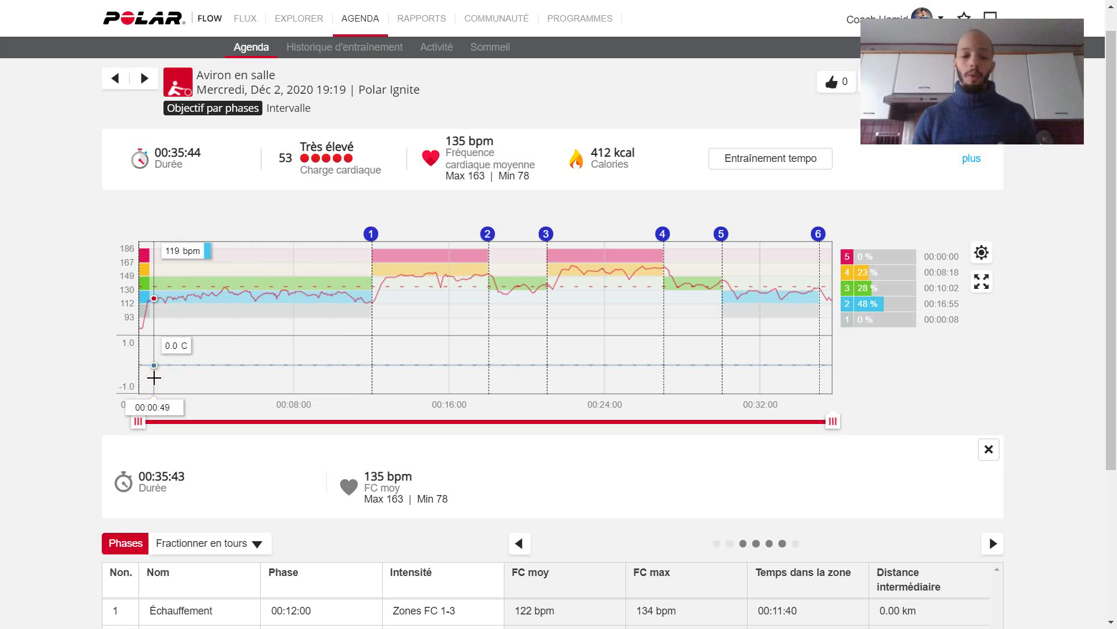
click(138, 373)
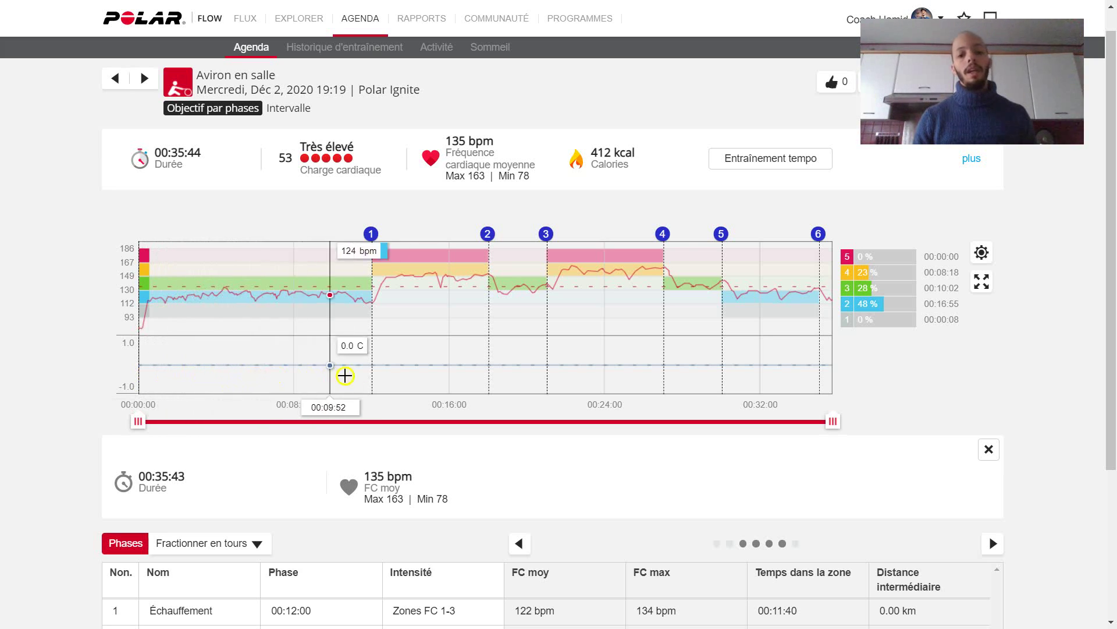
click(461, 380)
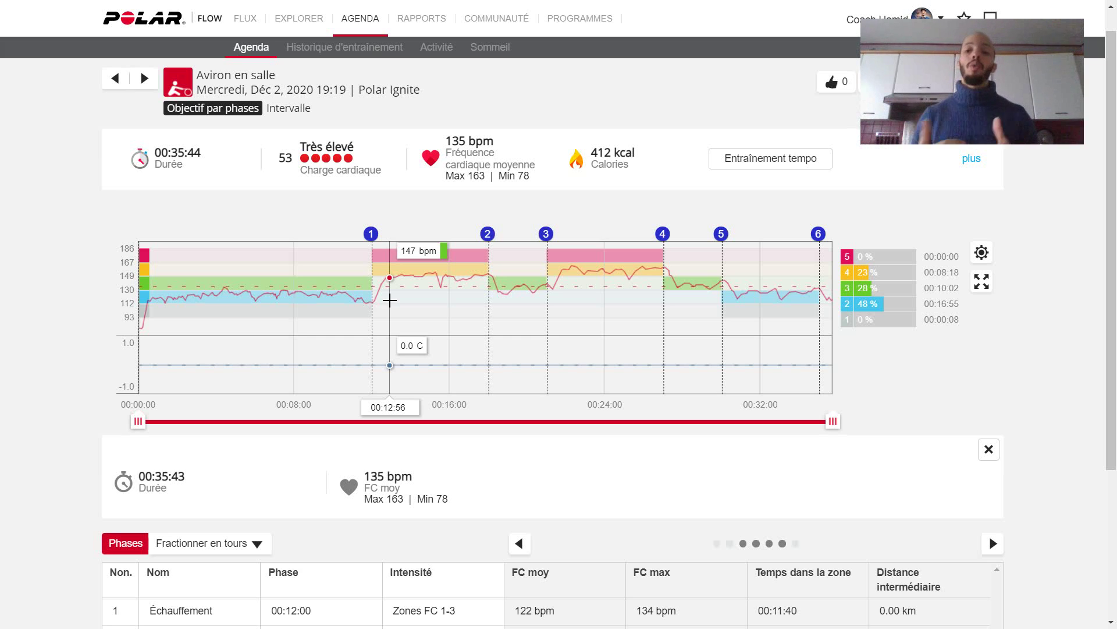
Inspect the heart rate in phase 2 between 00:13:39 and 00:14:44.
click(404, 298)
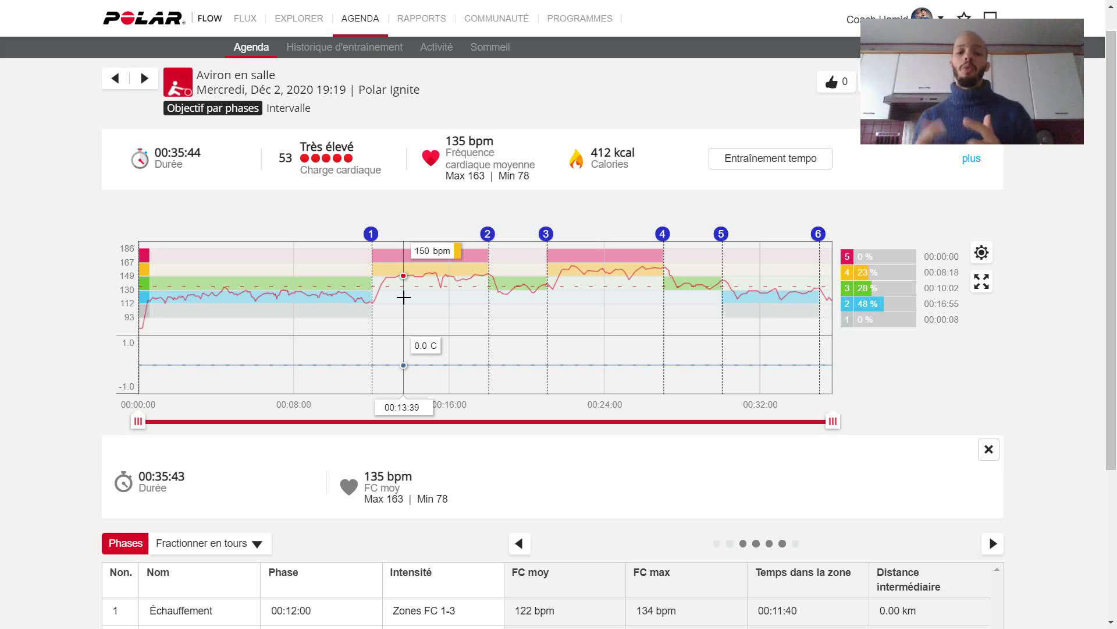
click(425, 310)
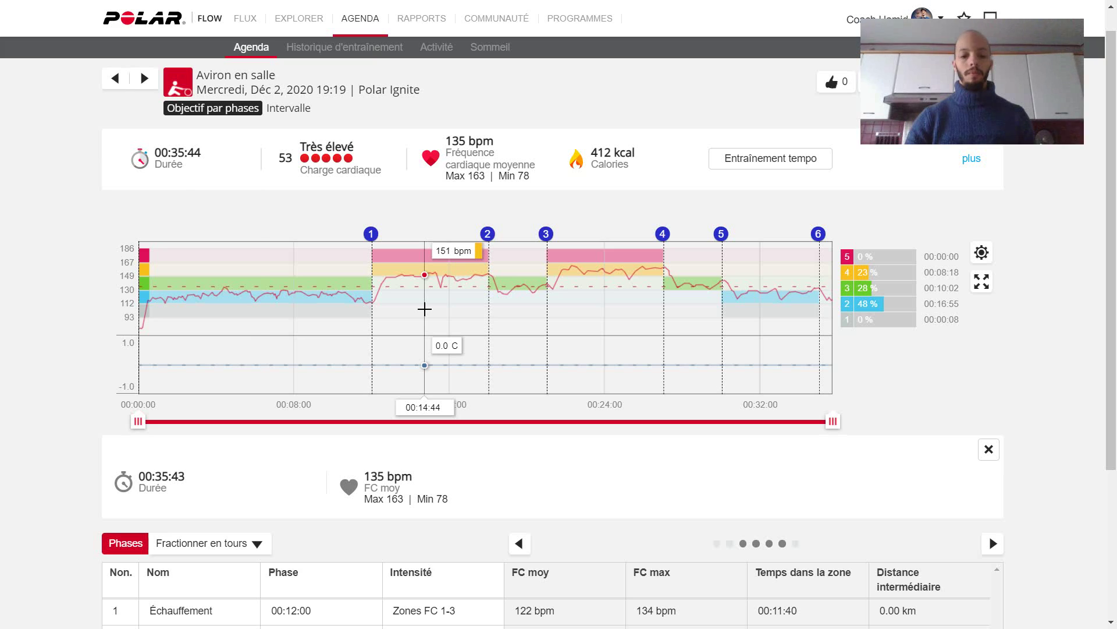
key(Menu)
key(Escape)
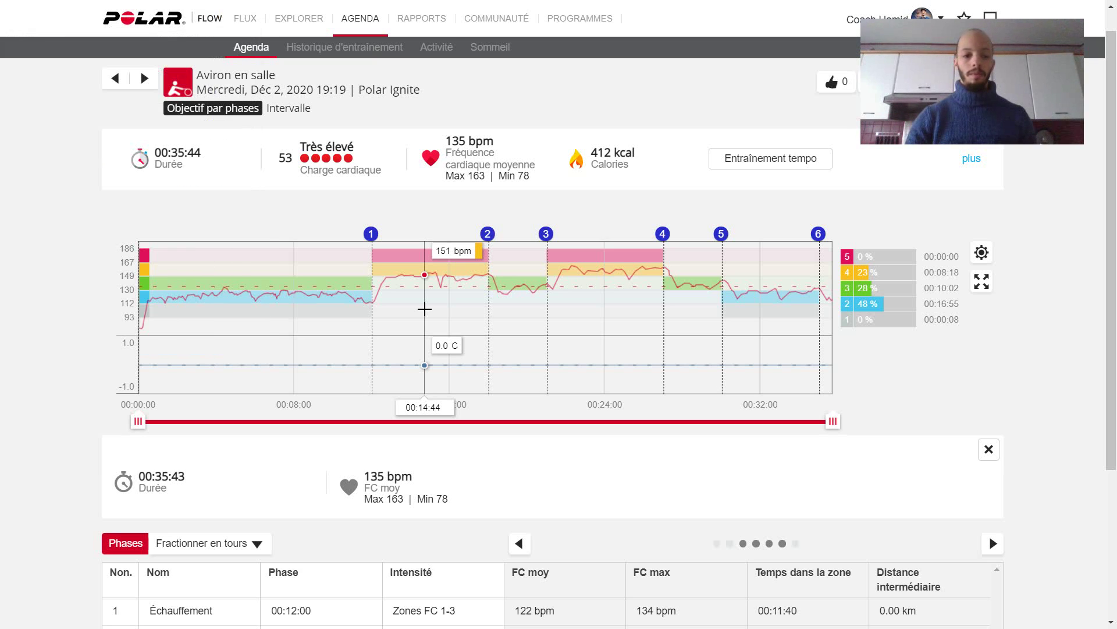